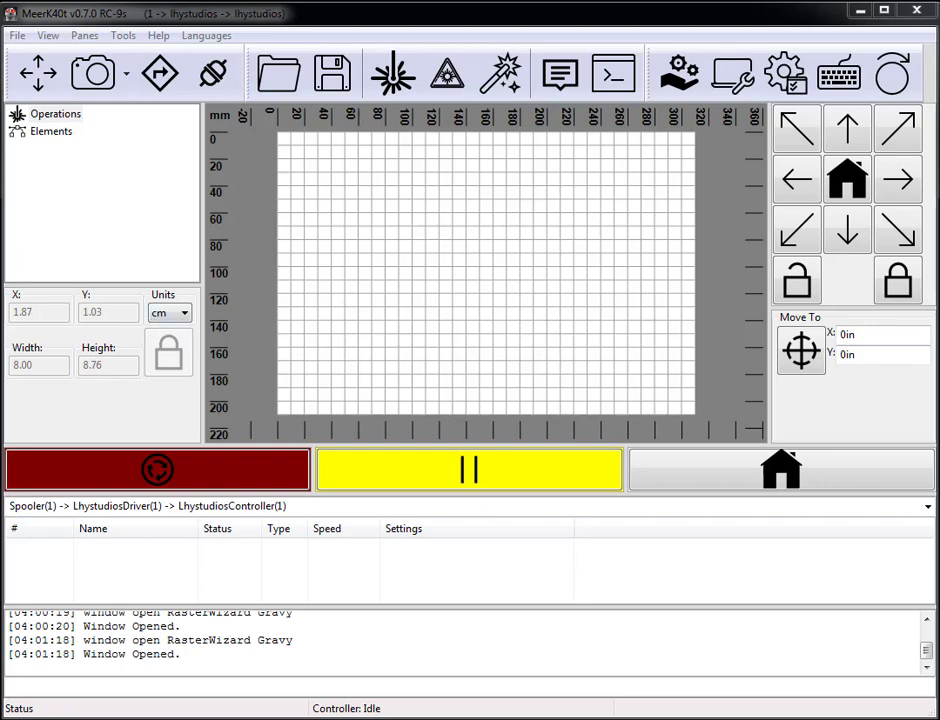
Step: Import the toddler photo onto the laser bed and place it at about X 1.74 cm, Y 1.36 cm
drag(939, 237, 394, 237)
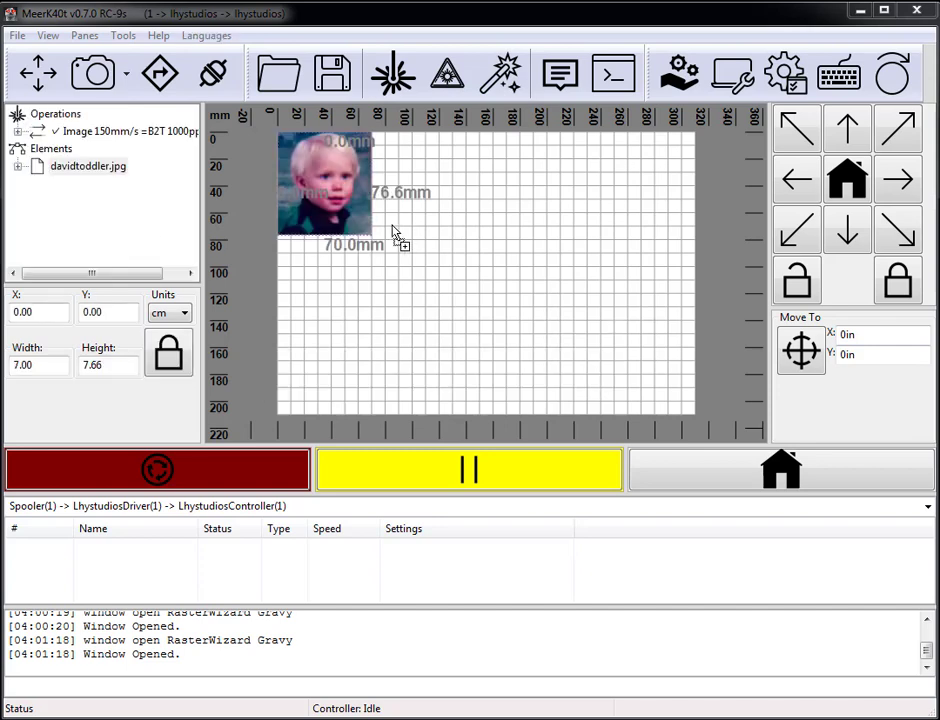
drag(310, 178, 333, 195)
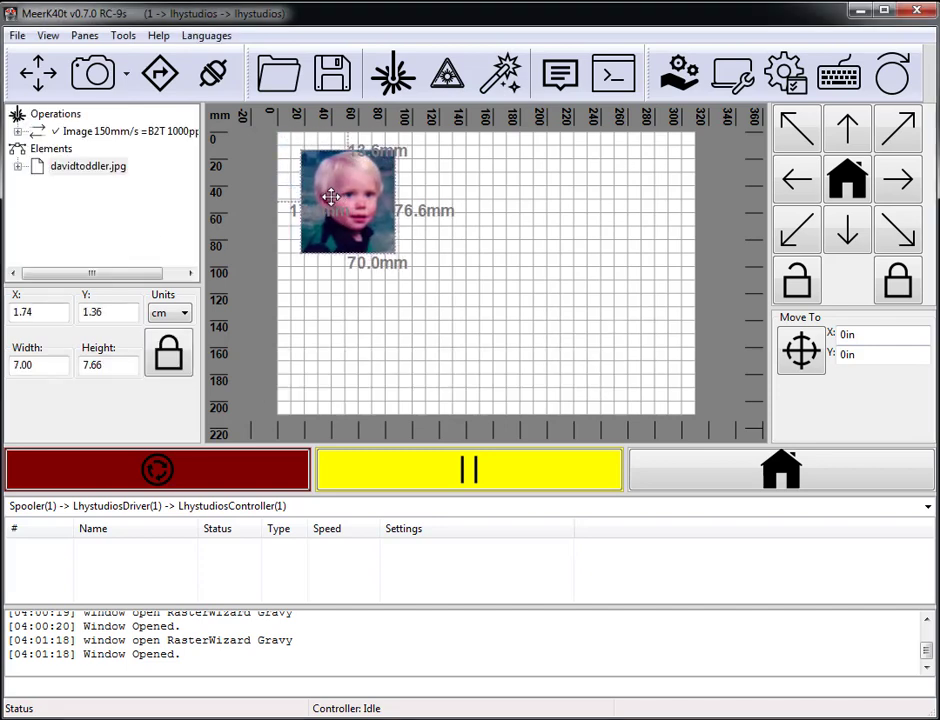
Step: Set the photo's width to 8.5 cm with its proportions locked
double_click(58, 366)
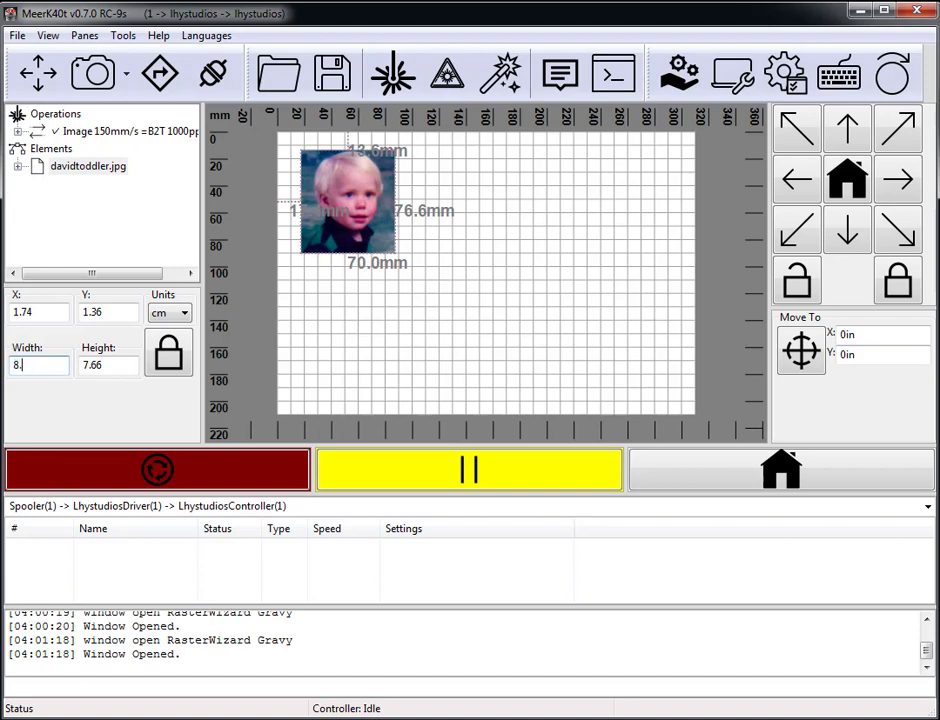
text(8.5)
key(Return)
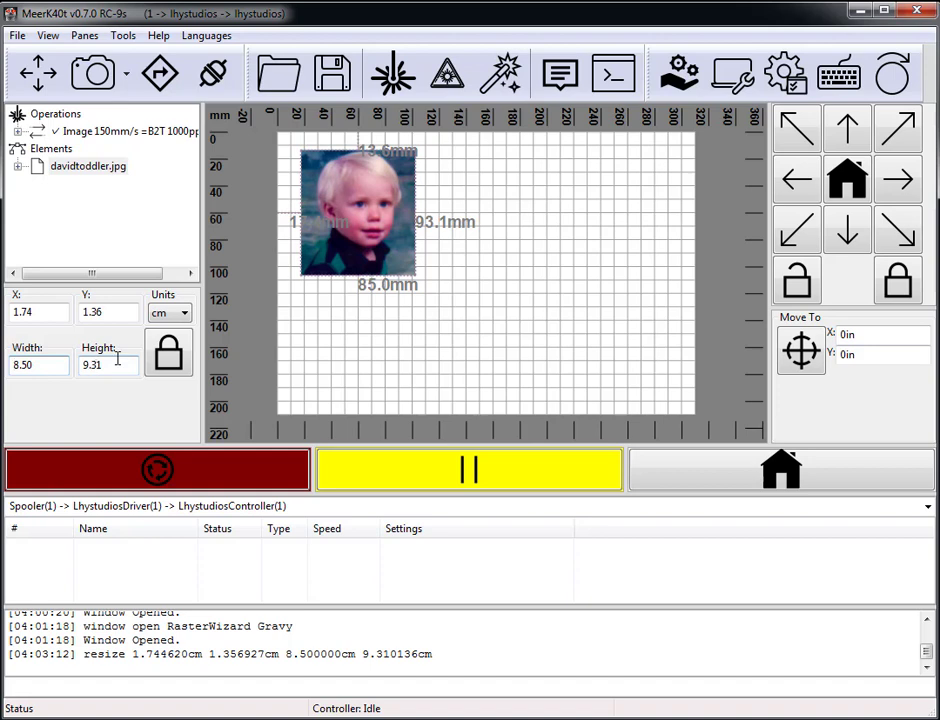
Step: Select the photo on the bed and open it in RasterWizard with the Gravy script
click(88, 167)
click(347, 191)
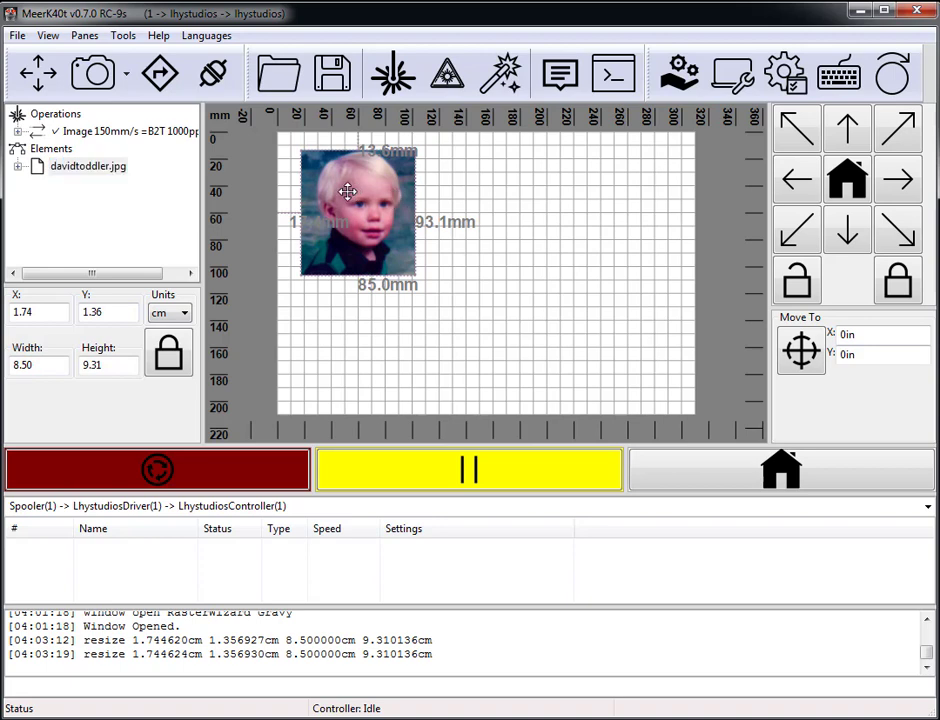
right_click(347, 191)
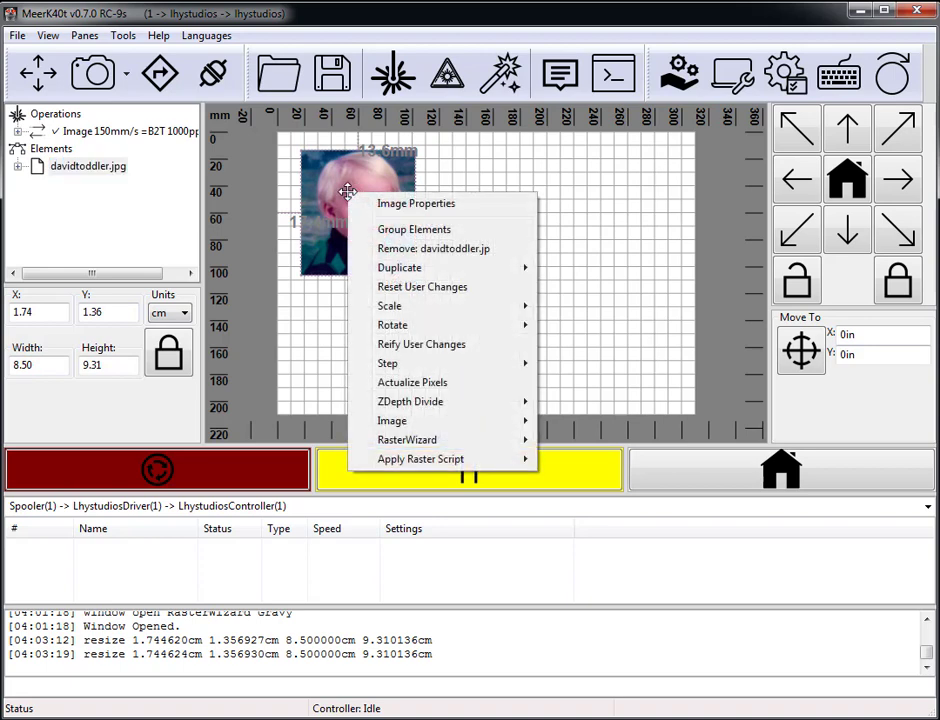
click(520, 153)
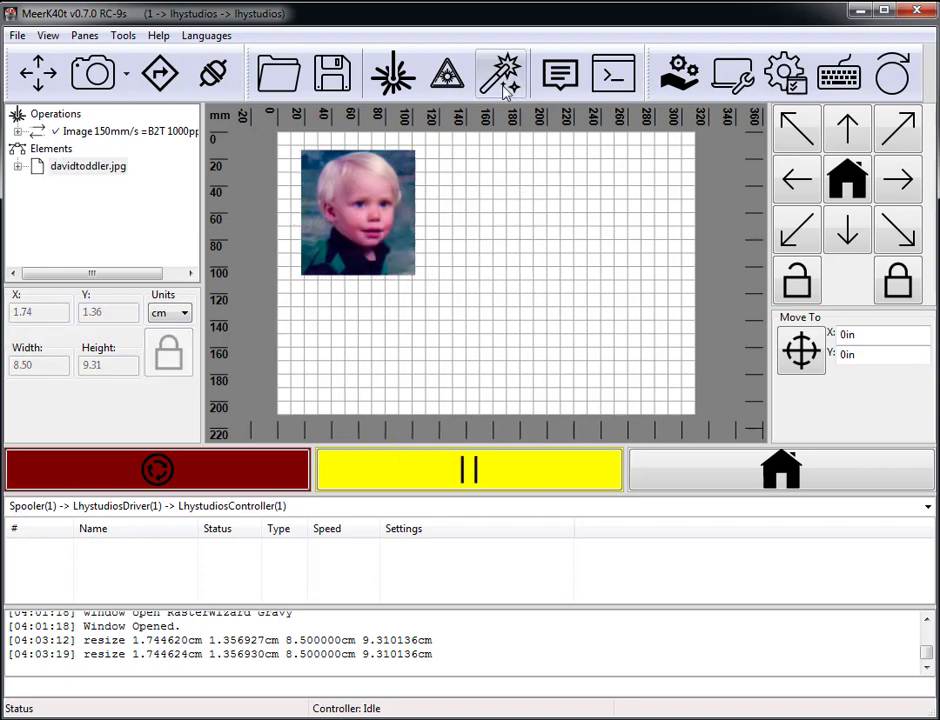
click(352, 200)
right_click(357, 191)
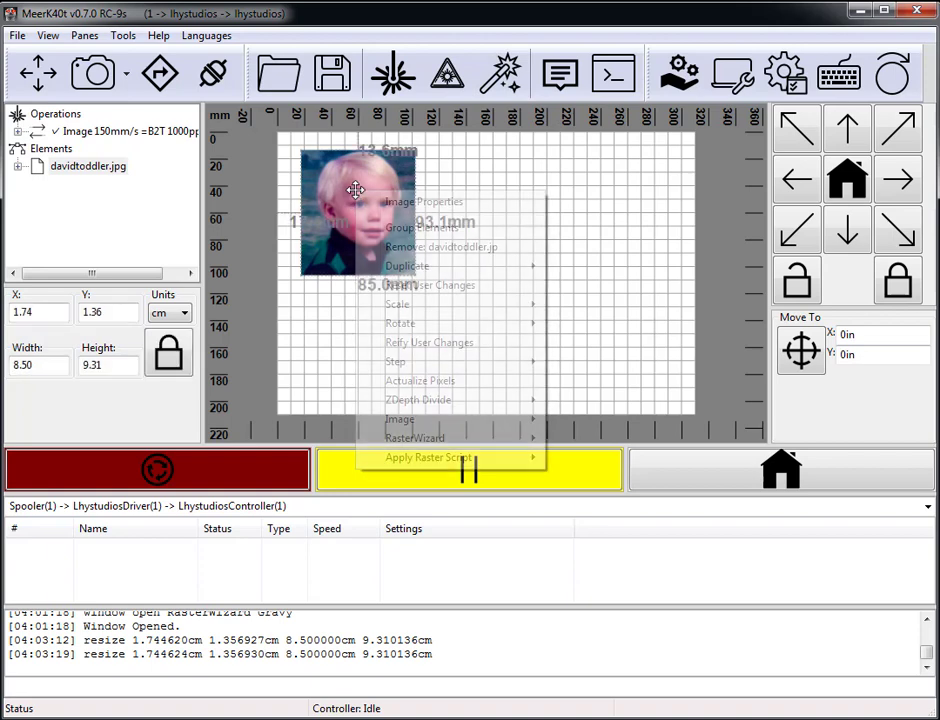
mouse_move(426, 437)
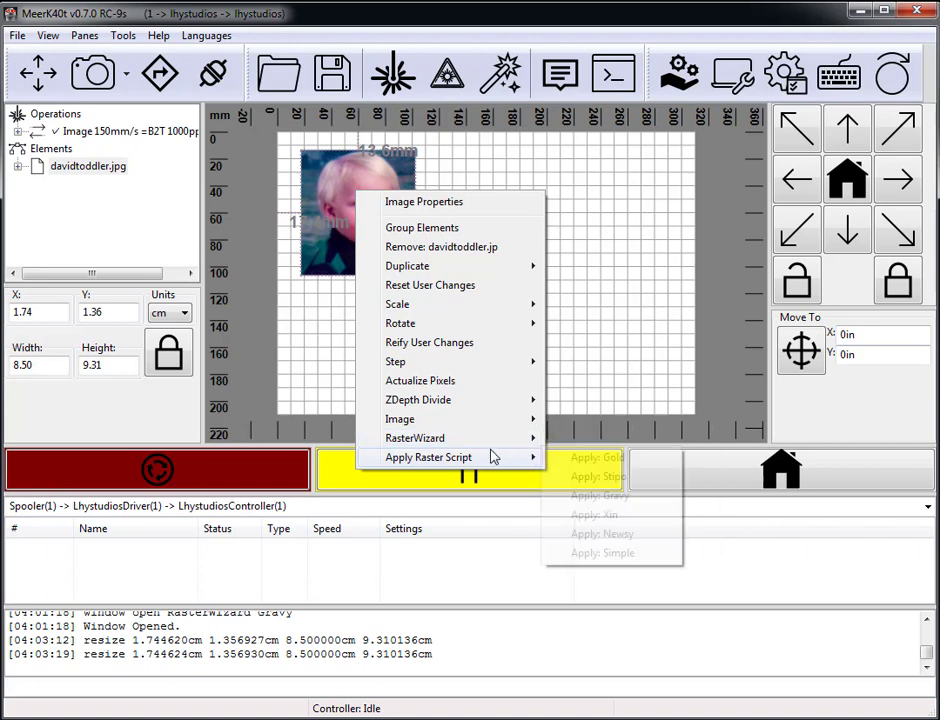
mouse_move(491, 455)
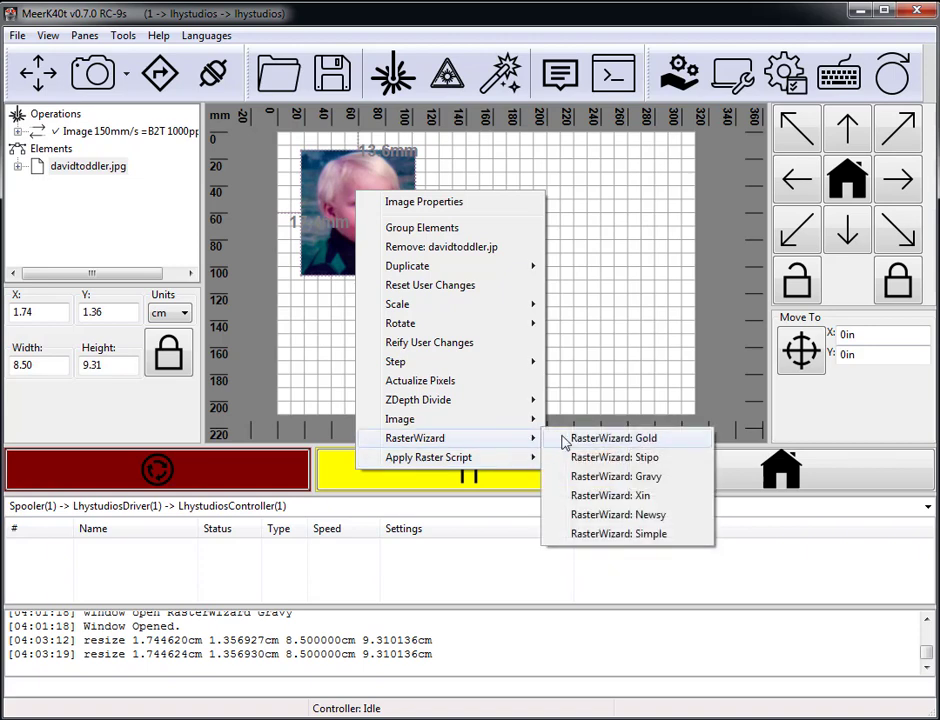
click(616, 477)
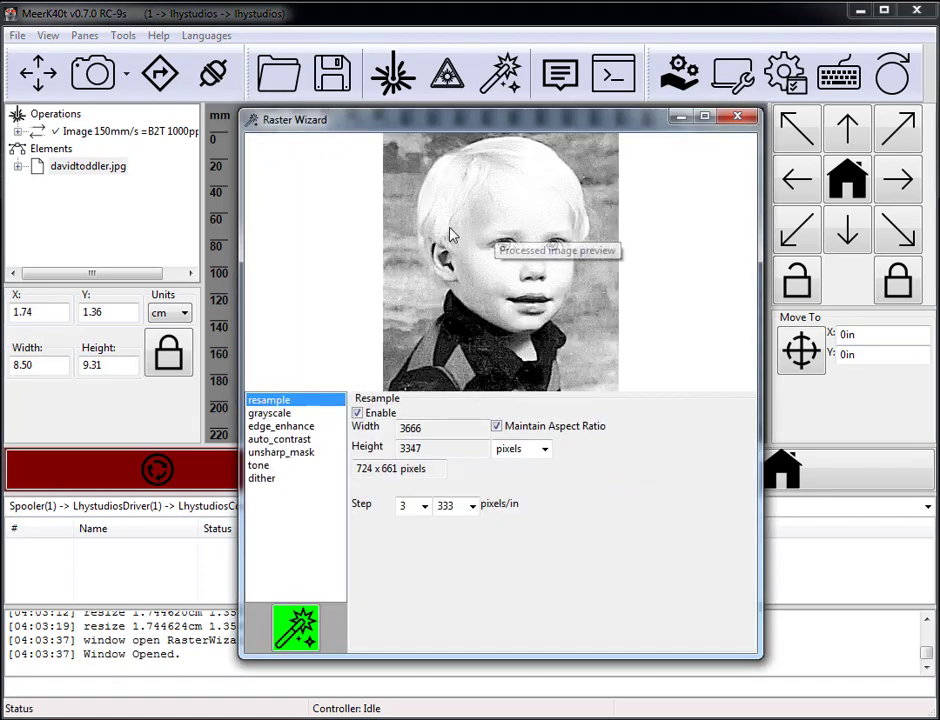
Step: Check the grayscale operation and toggle edge_enhance on and off to compare its effect on the preview
click(287, 413)
click(290, 426)
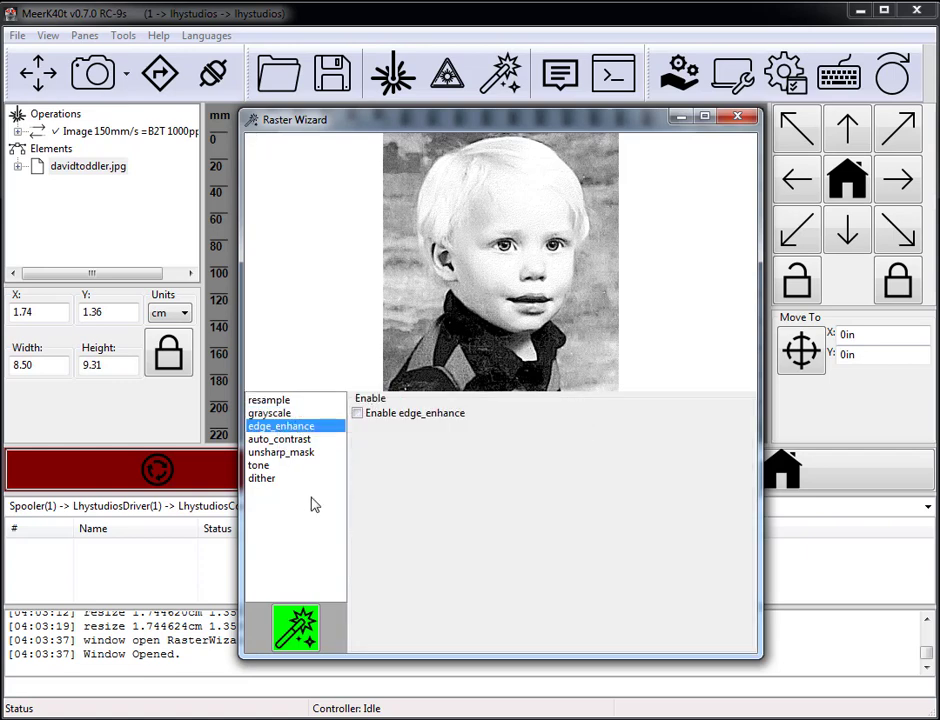
click(357, 413)
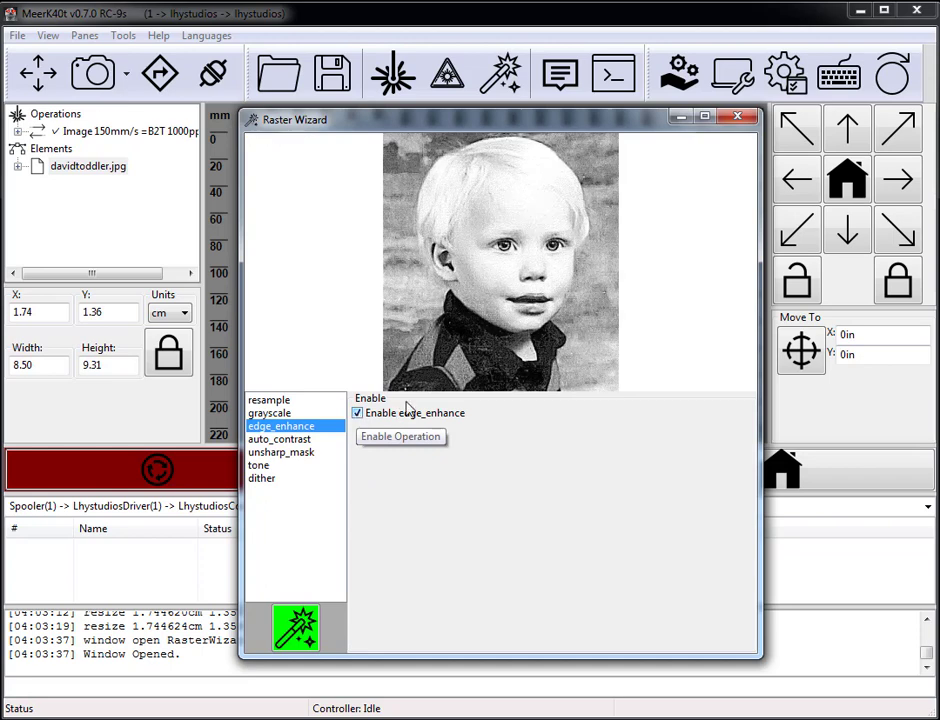
click(357, 413)
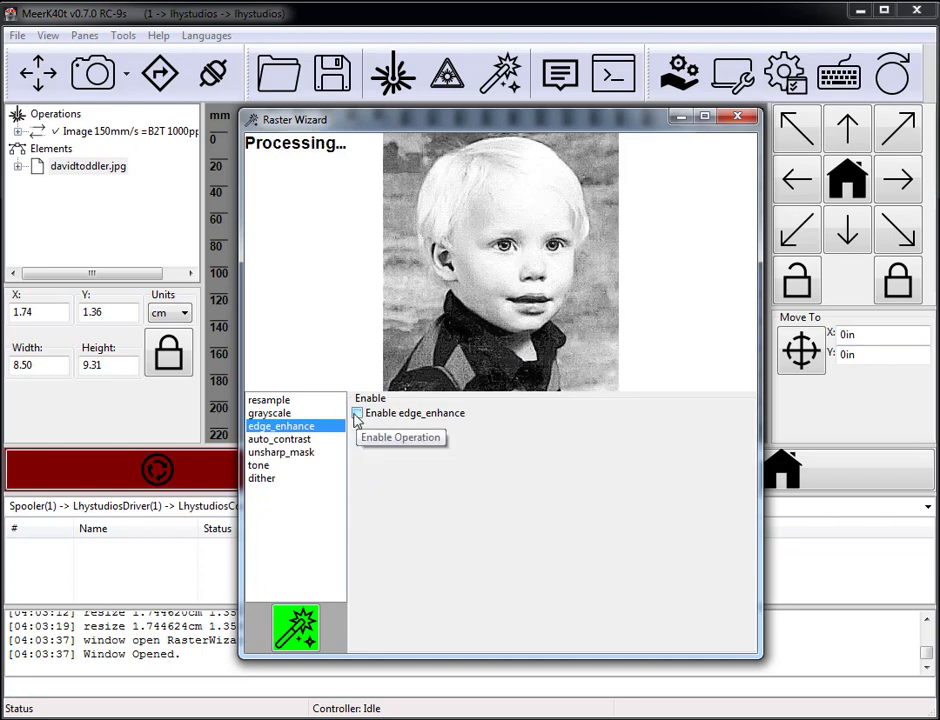
Step: Toggle the auto_contrast operation to compare the preview with and without it, leaving it enabled
click(280, 440)
click(357, 413)
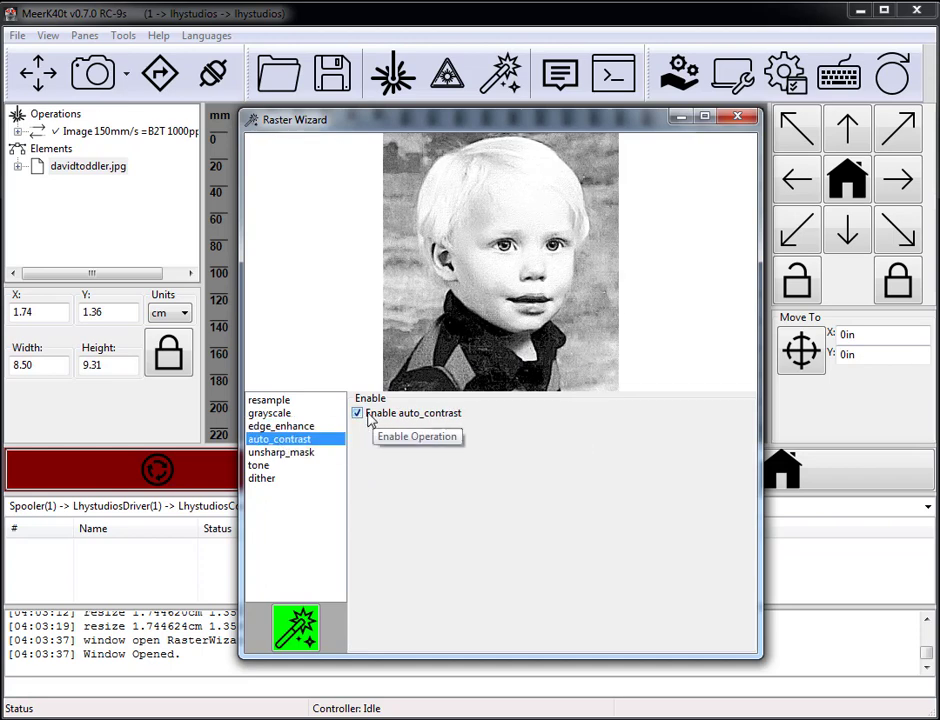
click(357, 413)
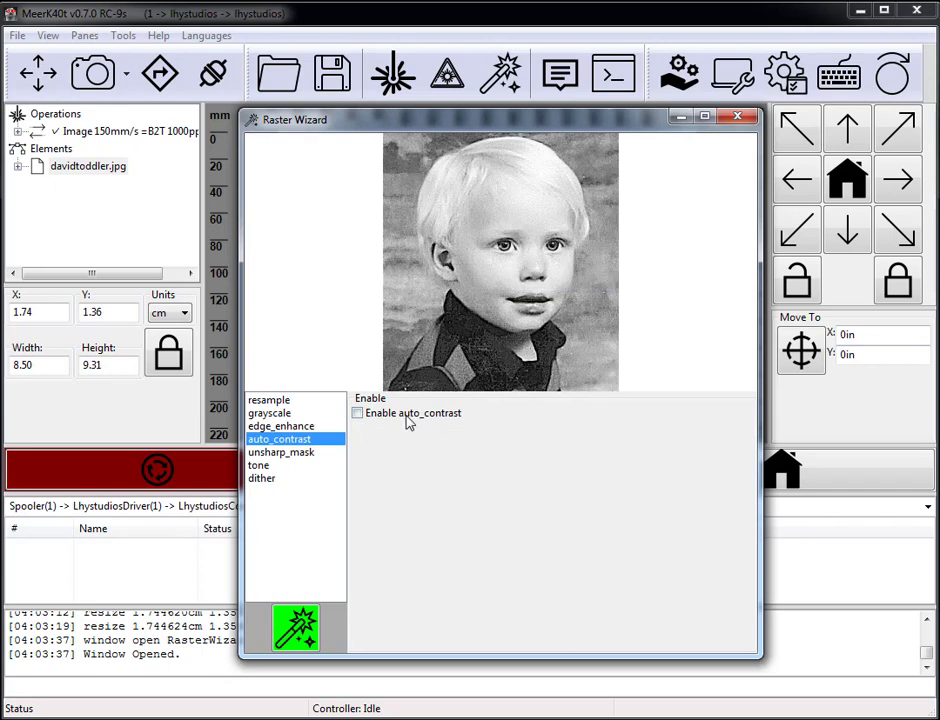
click(357, 413)
Step: Try the unsharp_mask sharpening at 0 percent, restore it to 500 percent, and keep the threshold at 0
click(283, 454)
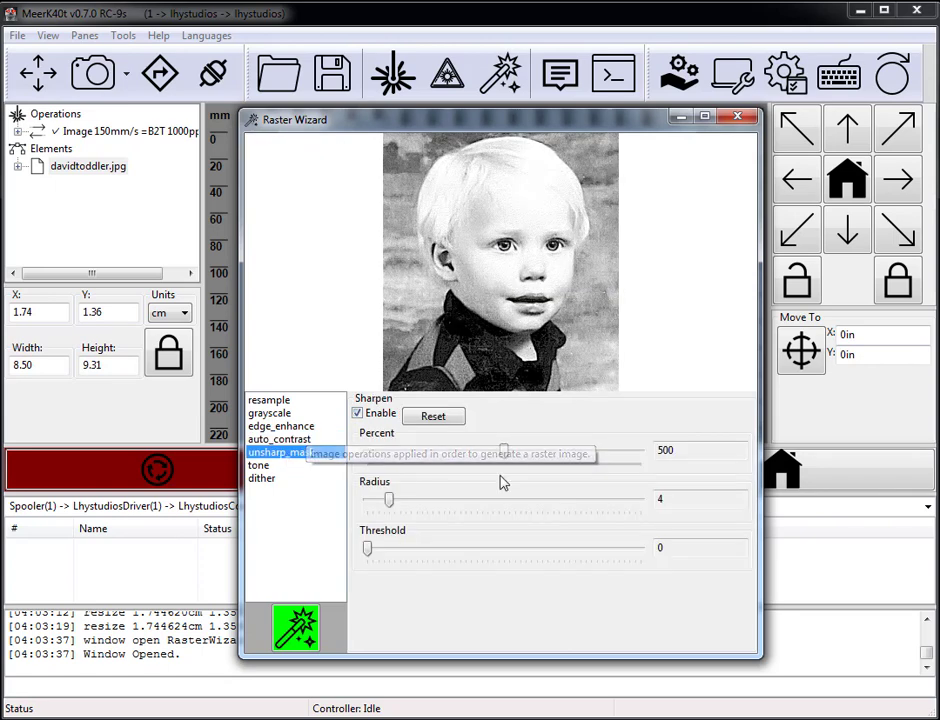
drag(504, 456, 357, 460)
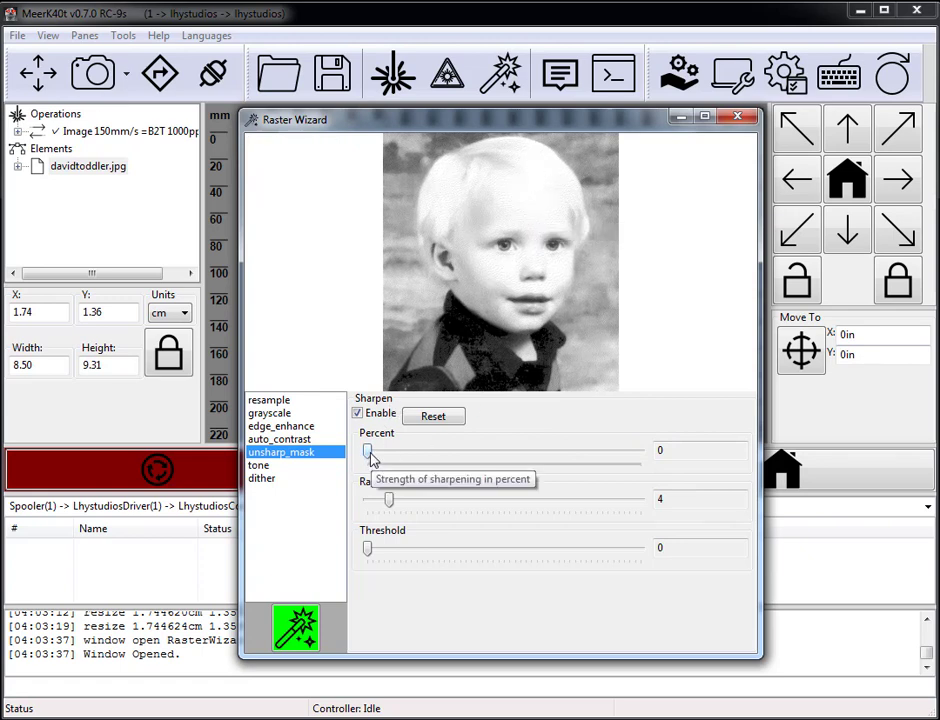
drag(370, 455, 508, 455)
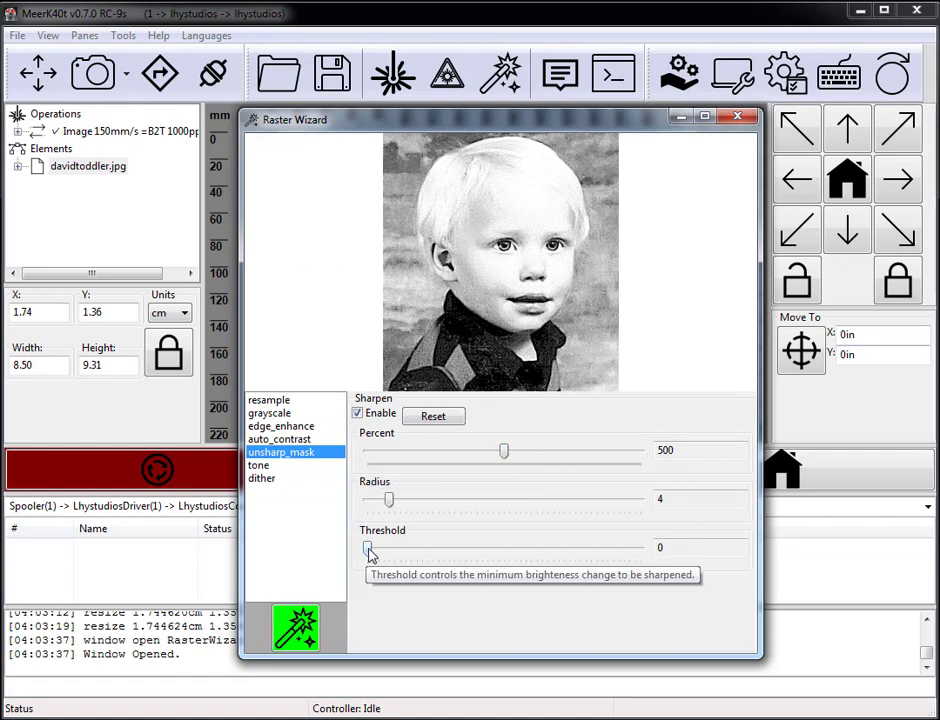
mouse_move(369, 553)
mouse_down()
mouse_move(549, 552)
mouse_move(364, 553)
mouse_up()
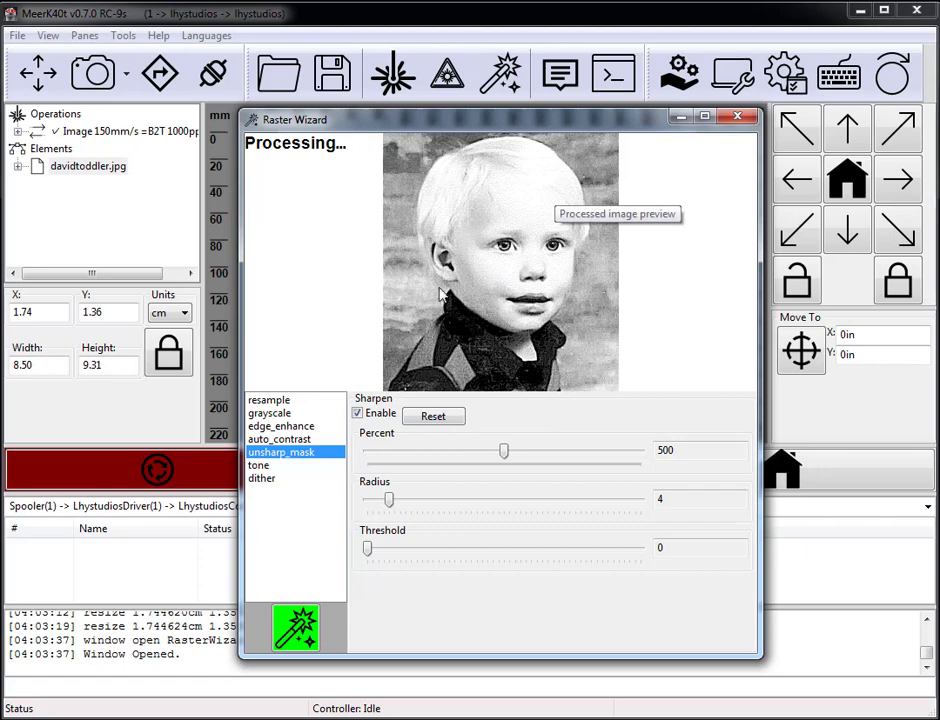
Step: View the tone curve of the Gravy script and switch the preview to the Gold raster script
click(280, 465)
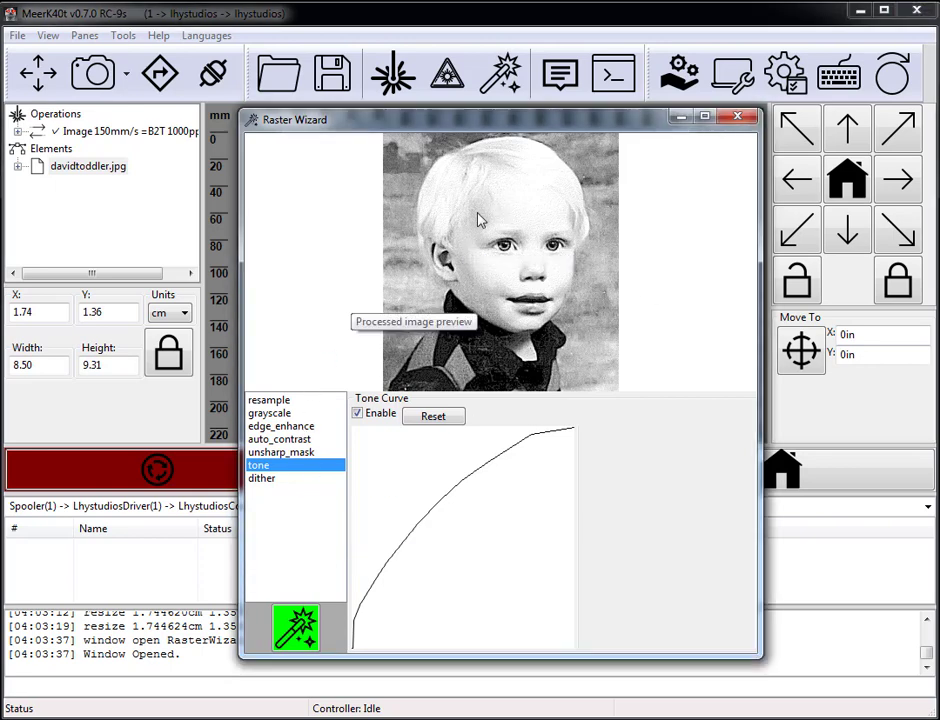
right_click(479, 219)
mouse_move(540, 226)
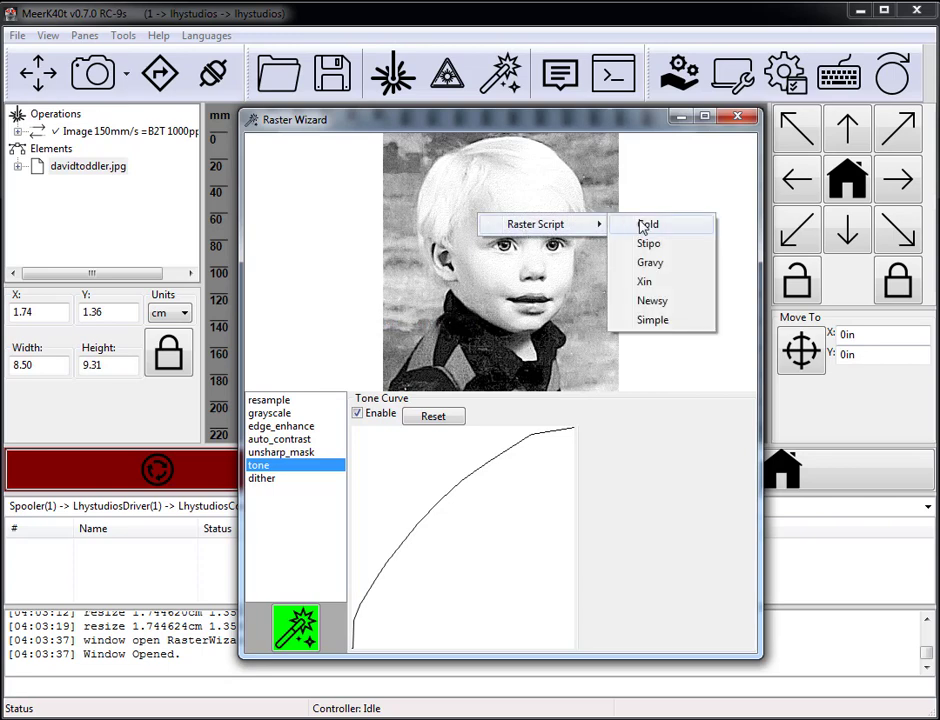
click(669, 226)
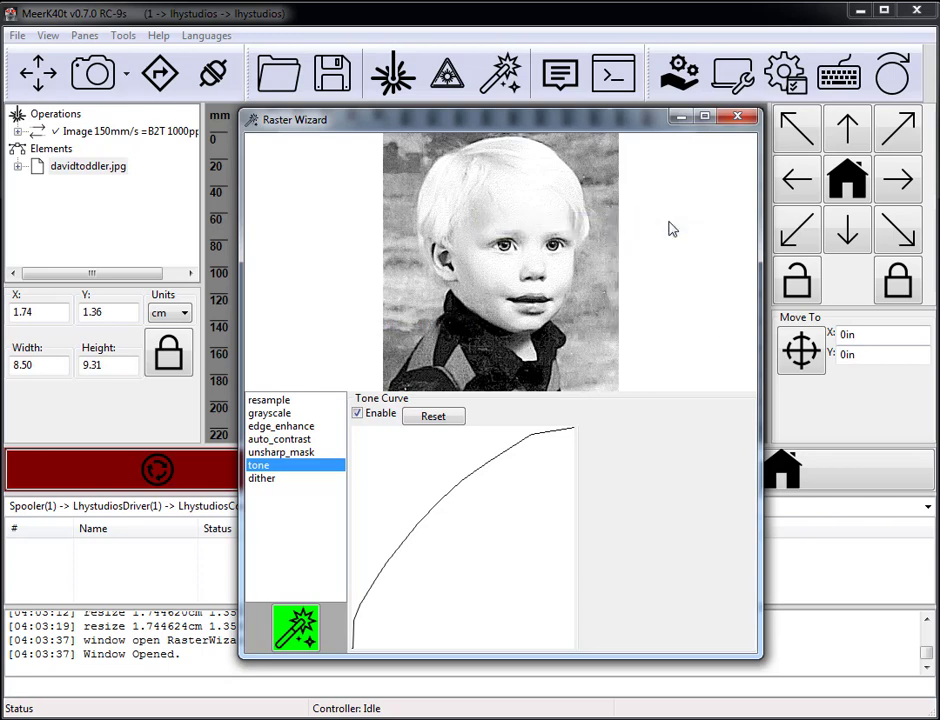
Step: Switch the photo's preview to the Newsy raster script
right_click(451, 230)
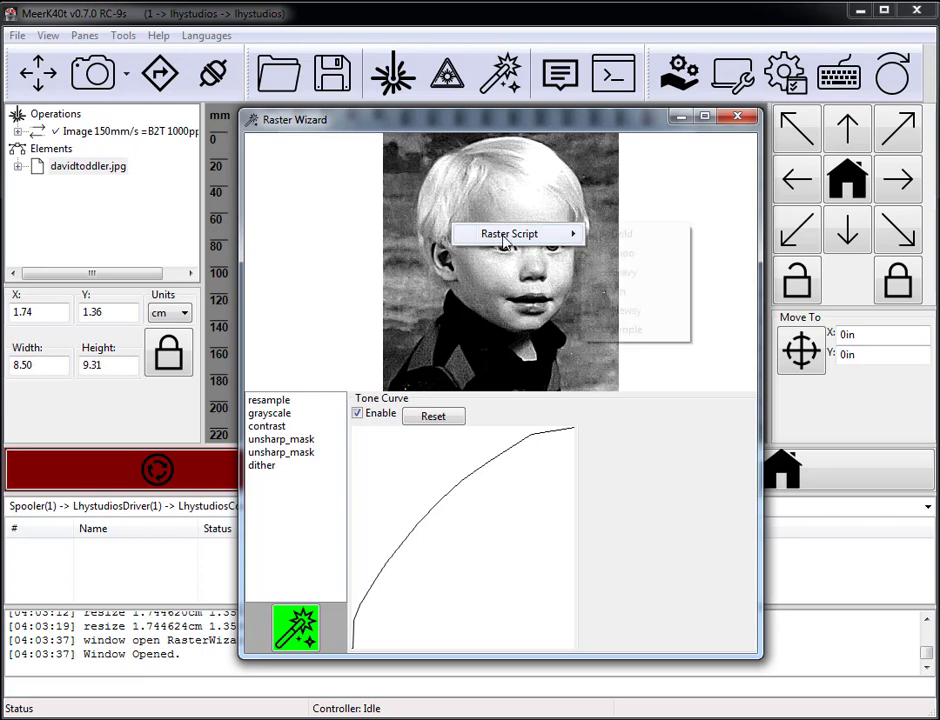
mouse_move(520, 233)
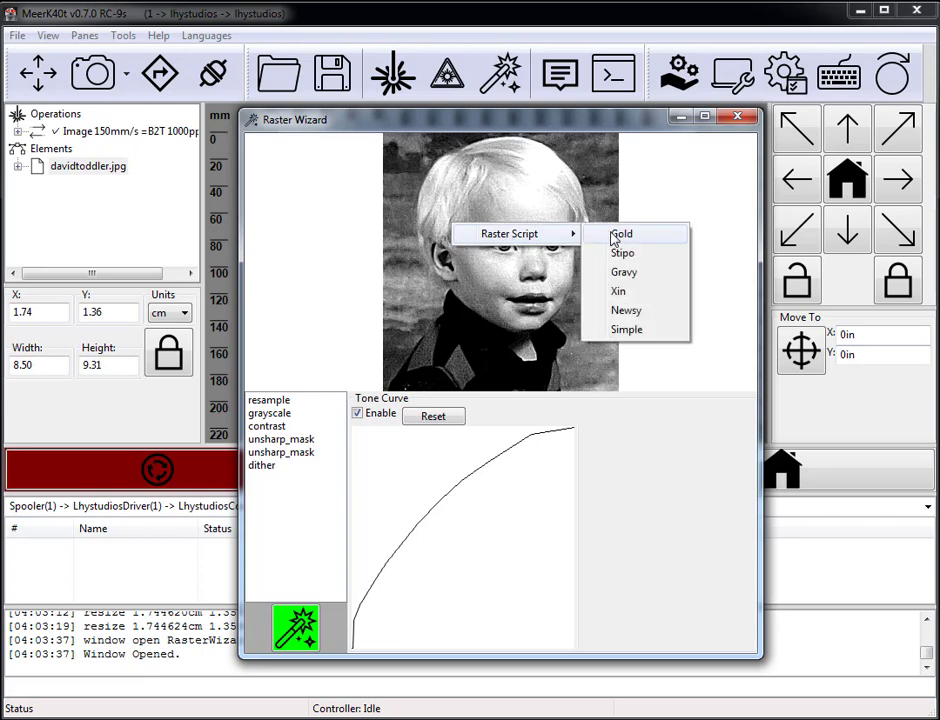
click(646, 312)
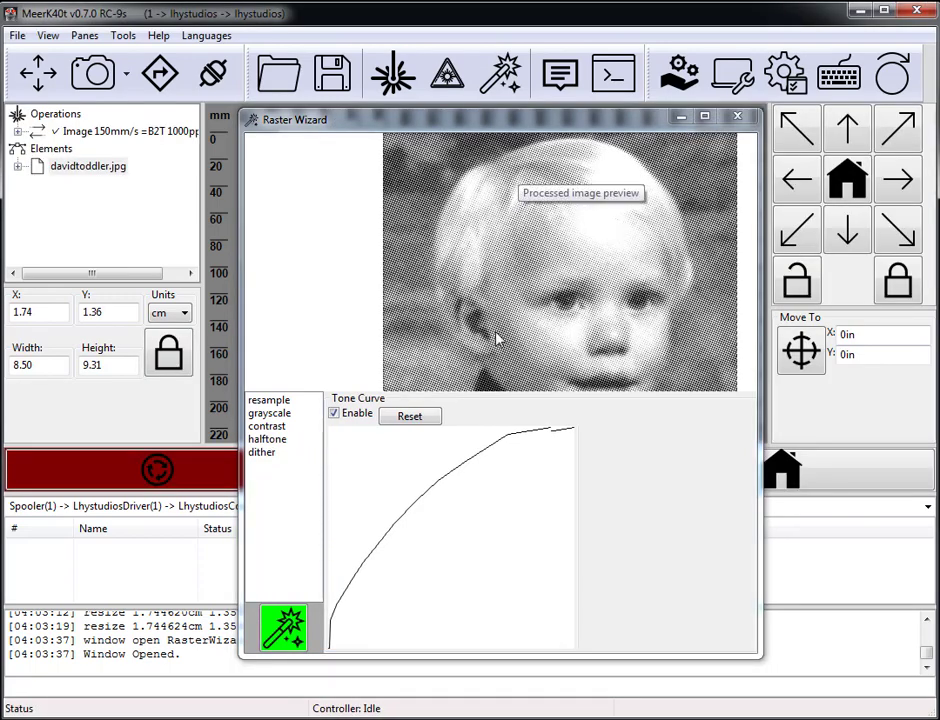
Step: Examine the halftone dot pattern of the processed preview up close around the face and at full size
scroll(585, 272, up, 2)
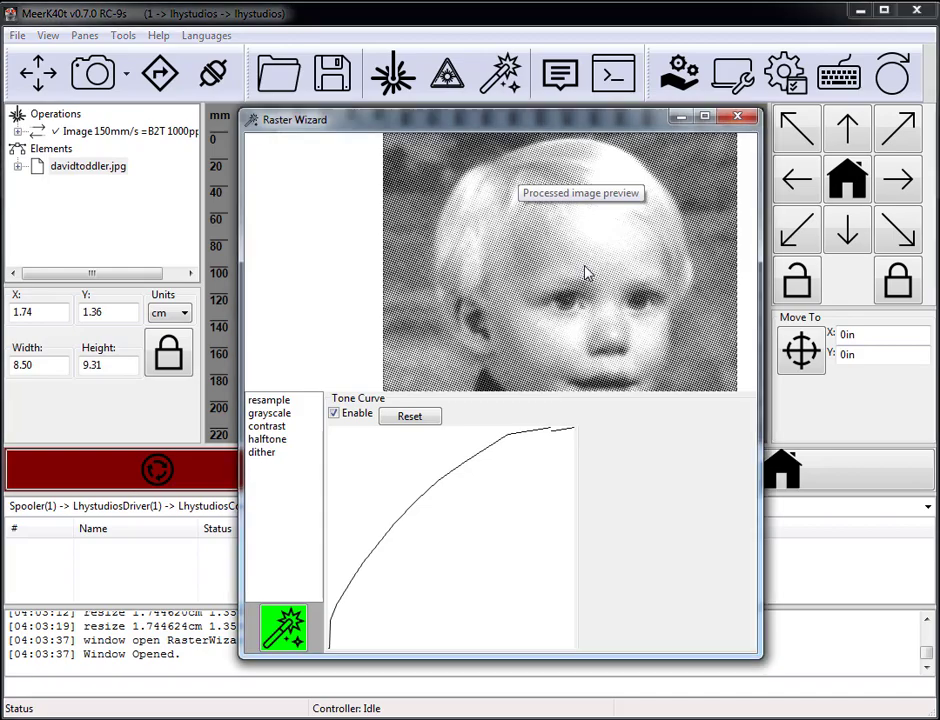
scroll(562, 266, up, 5)
scroll(657, 248, up, 6)
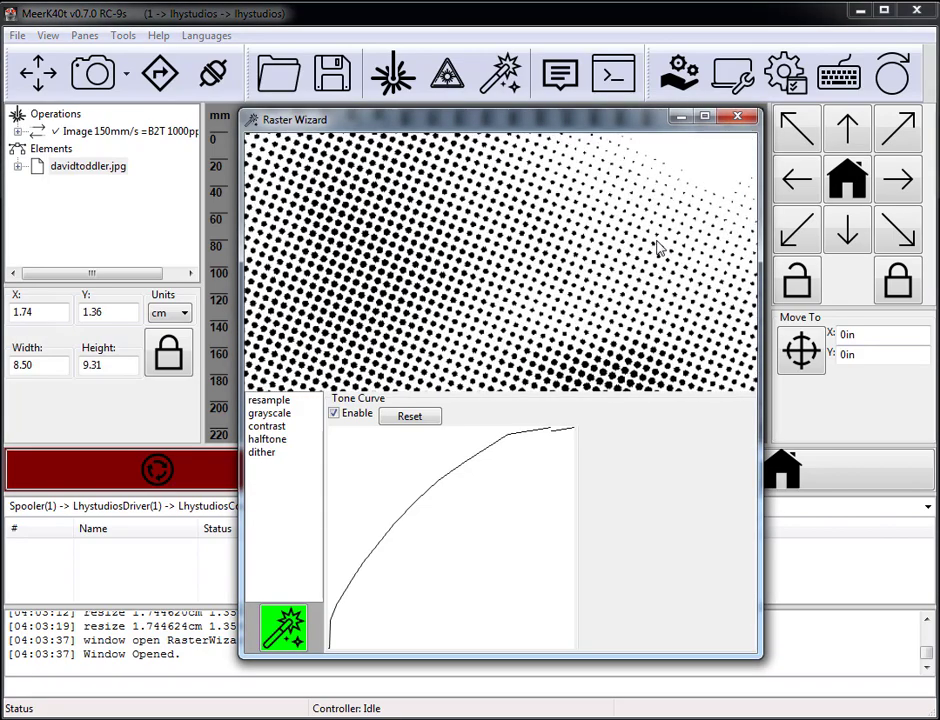
scroll(657, 248, down, 7)
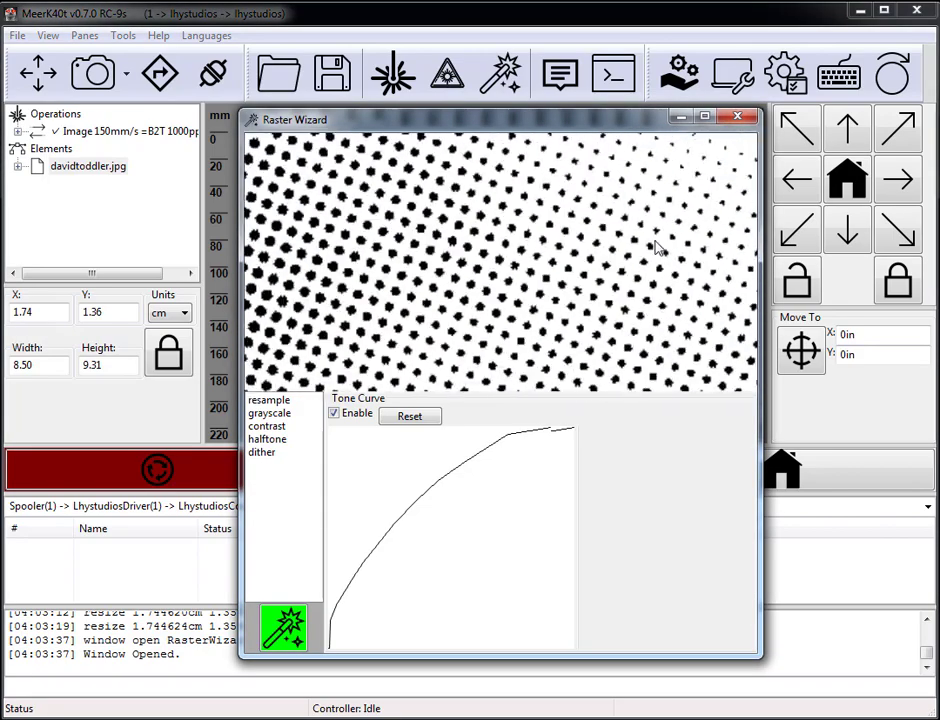
scroll(686, 329, down, 4)
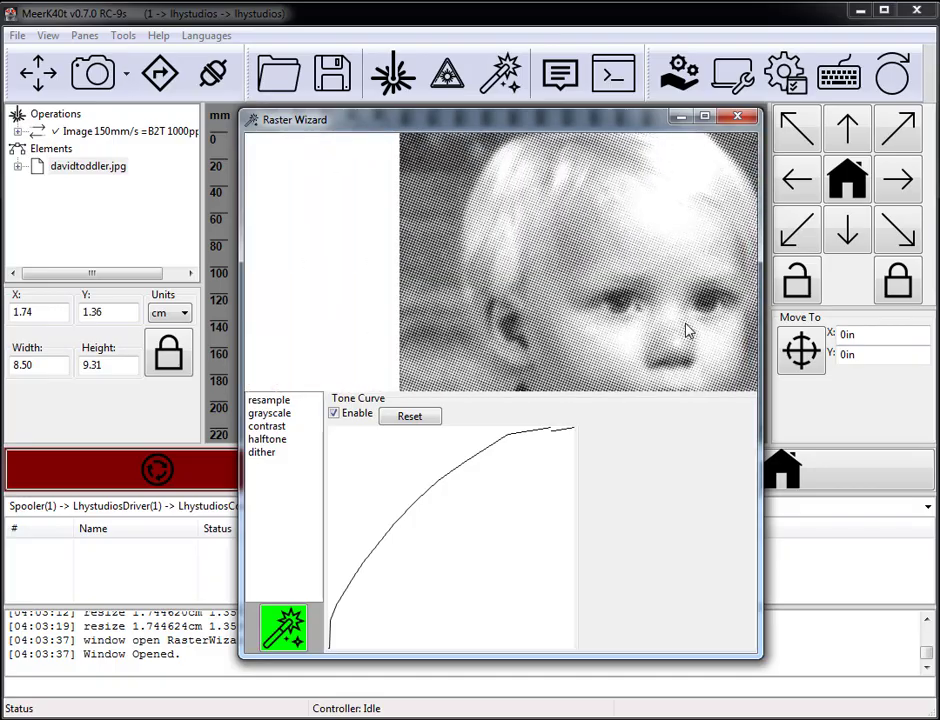
scroll(558, 279, up, 6)
scroll(558, 283, down, 6)
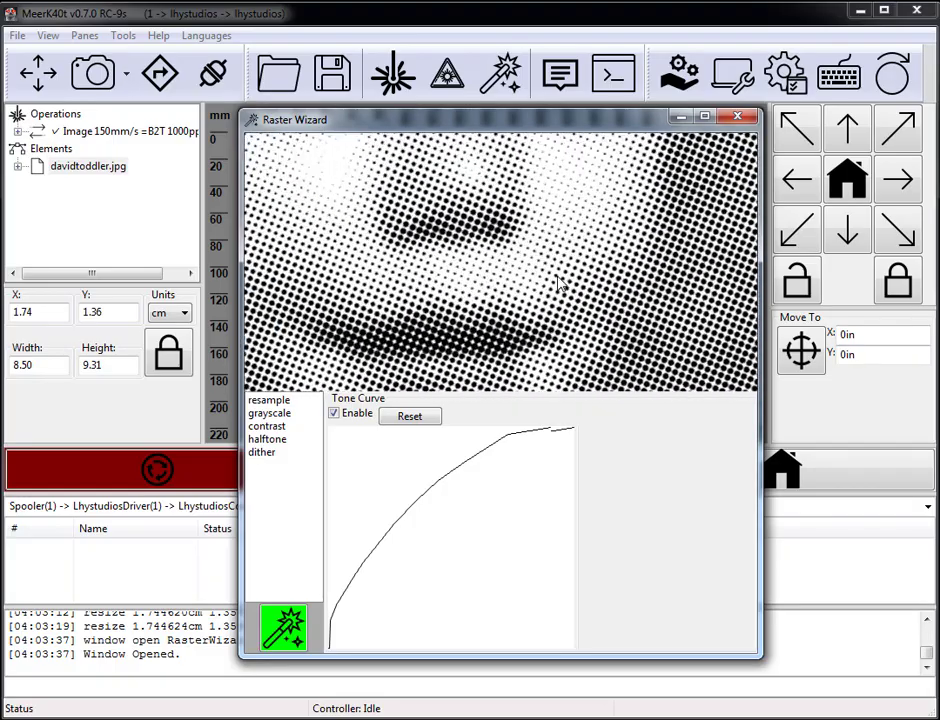
scroll(560, 281, down, 2)
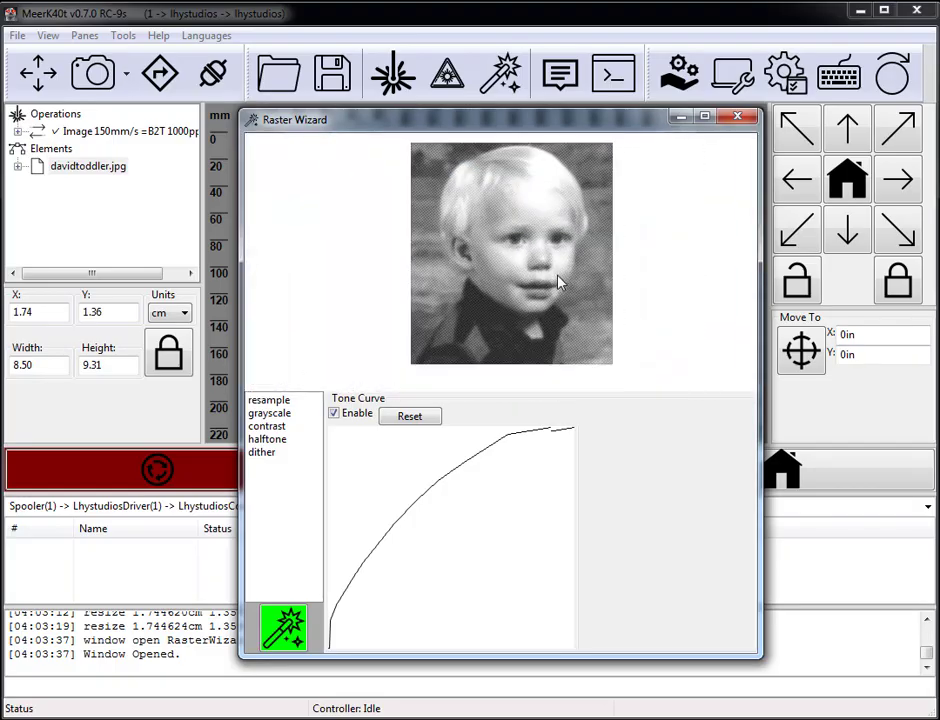
scroll(531, 259, up, 3)
scroll(528, 262, up, 3)
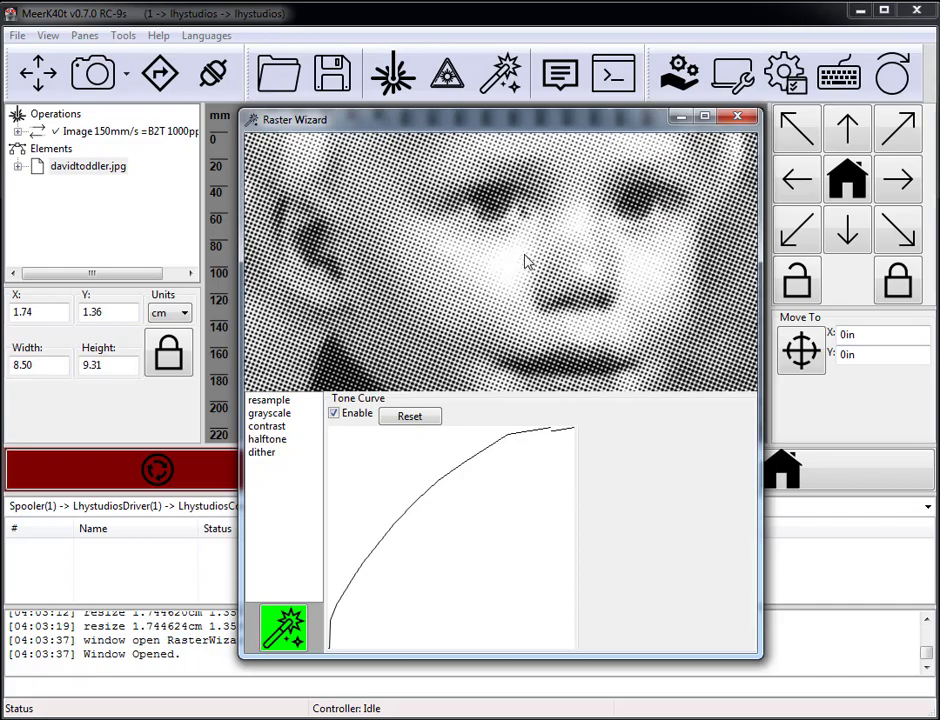
scroll(585, 208, up, 5)
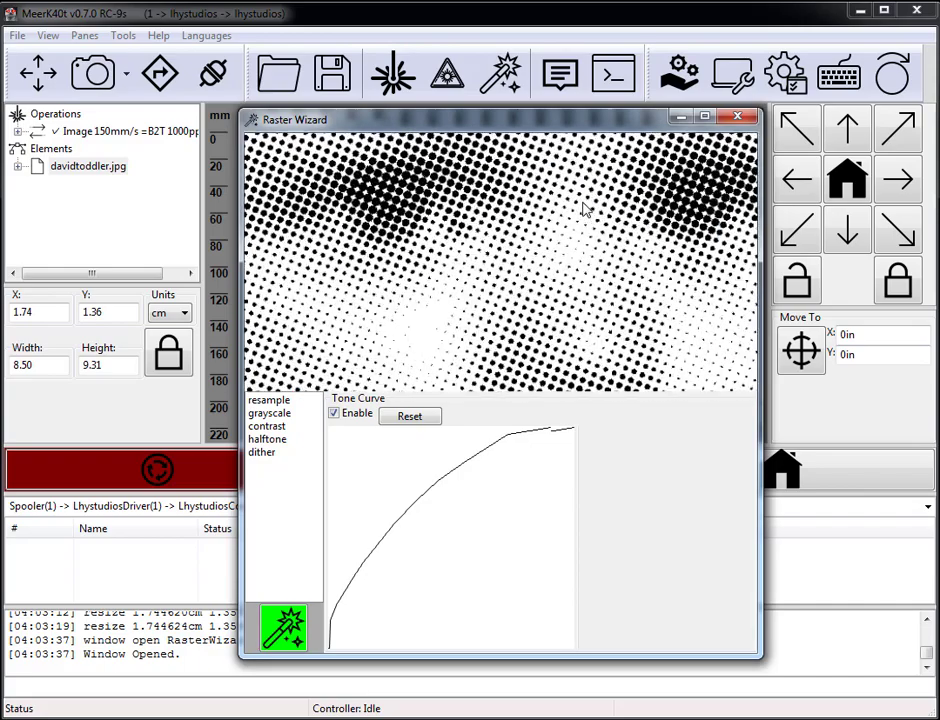
scroll(584, 209, down, 7)
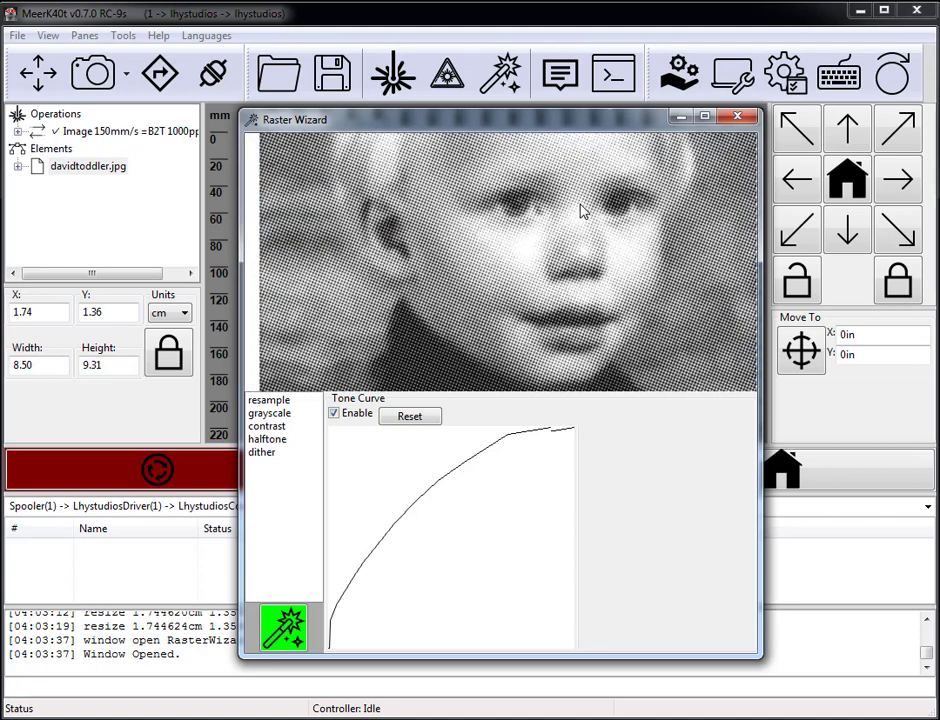
Step: Switch the photo's preview from the Newsy script to the Gravy raster script
scroll(584, 209, down, 3)
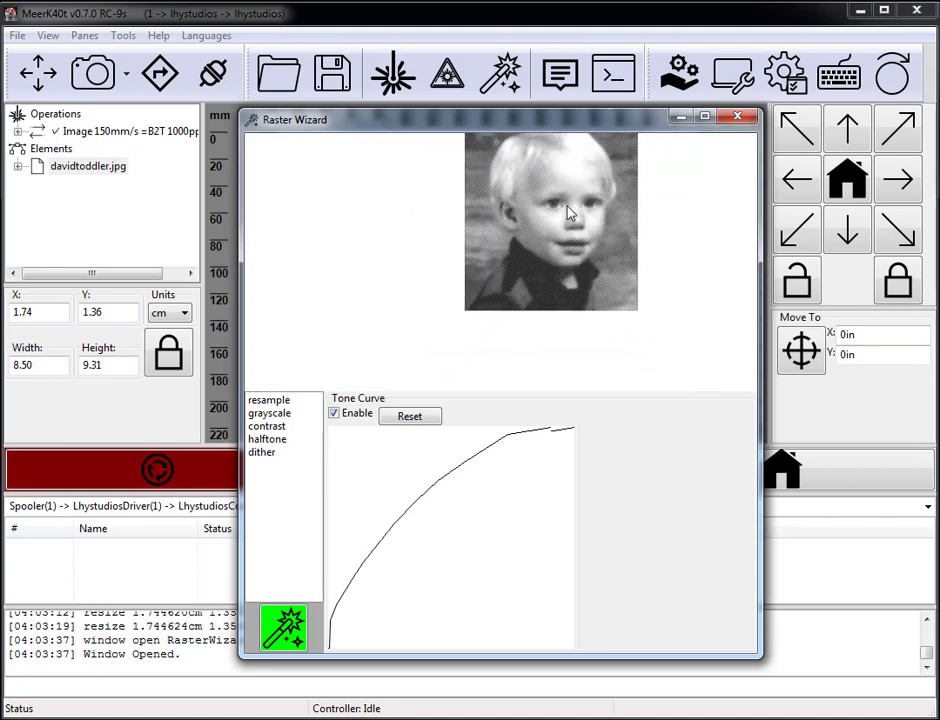
drag(571, 208, 487, 256)
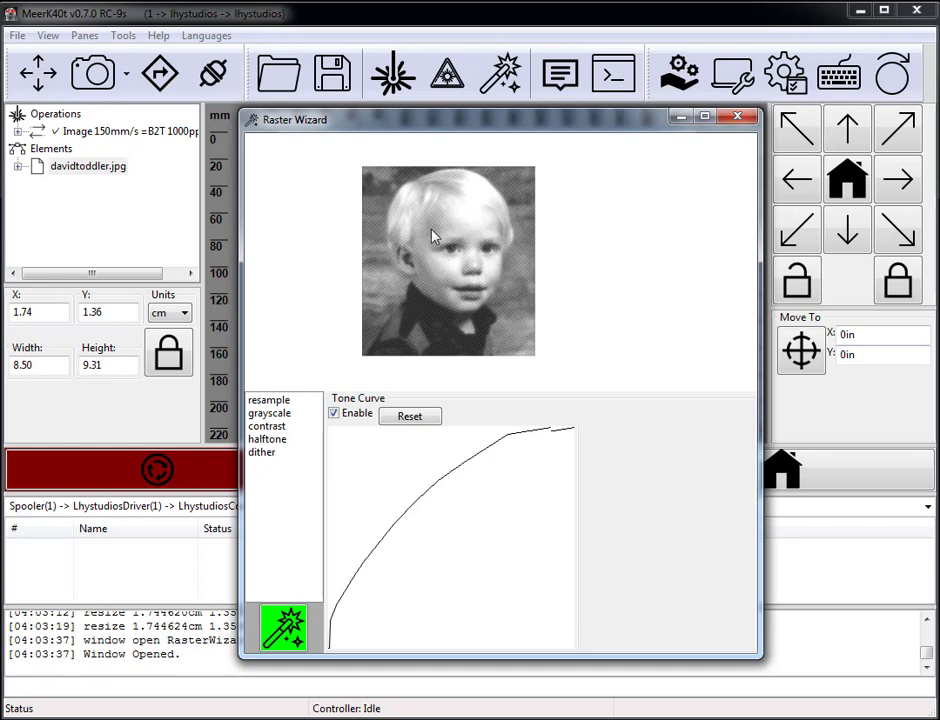
drag(426, 235, 456, 235)
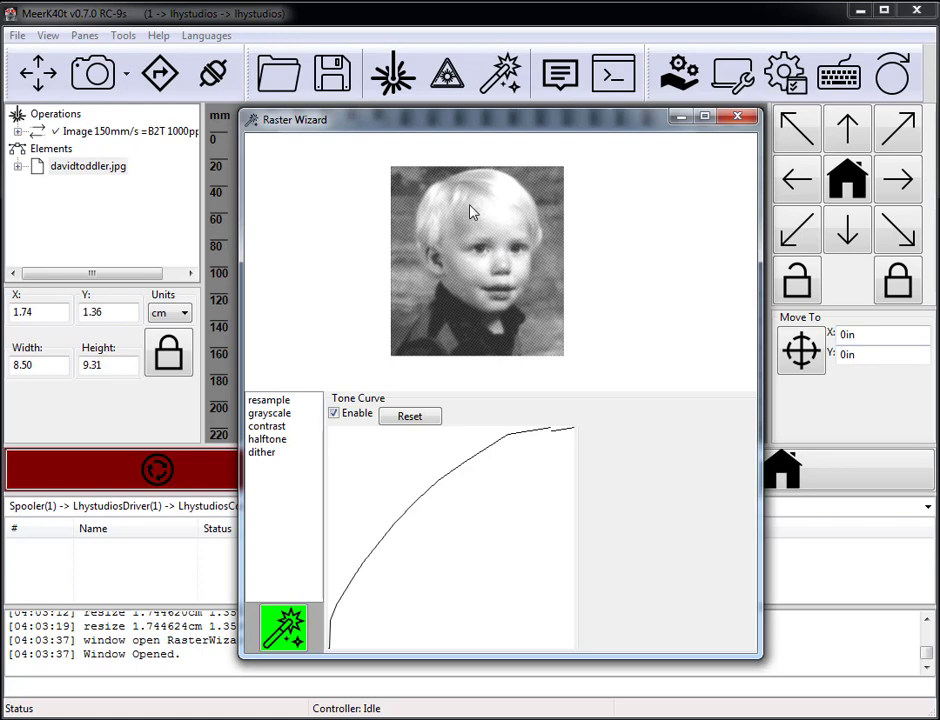
right_click(475, 202)
mouse_move(517, 212)
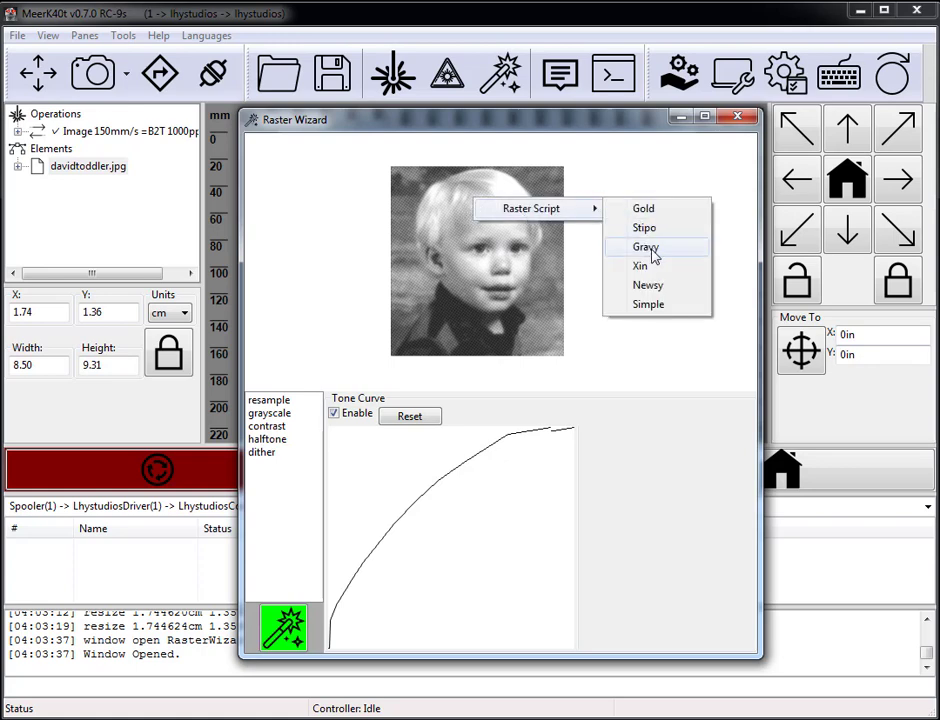
click(657, 257)
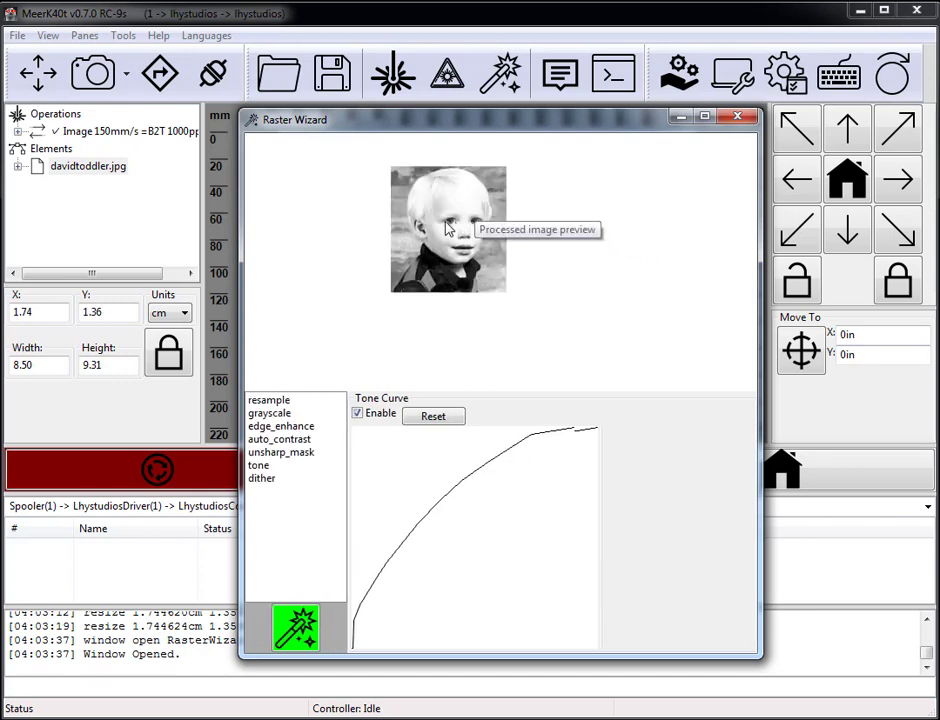
Step: Try resample steps of 2 and 7 on the Gravy preview, and set the step back to 3
scroll(478, 245, up, 6)
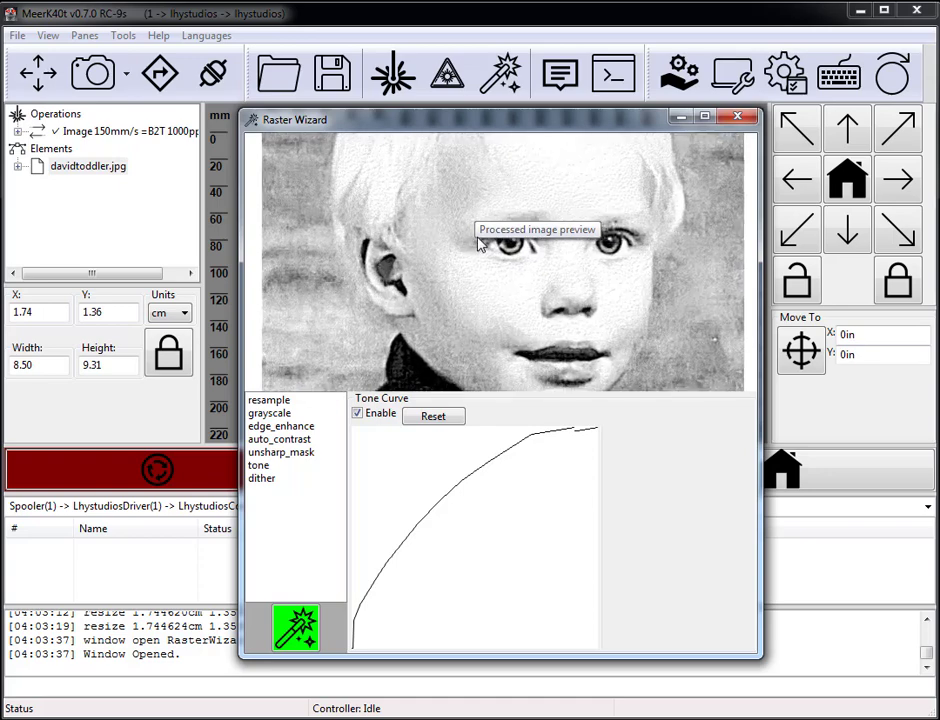
scroll(478, 245, up, 2)
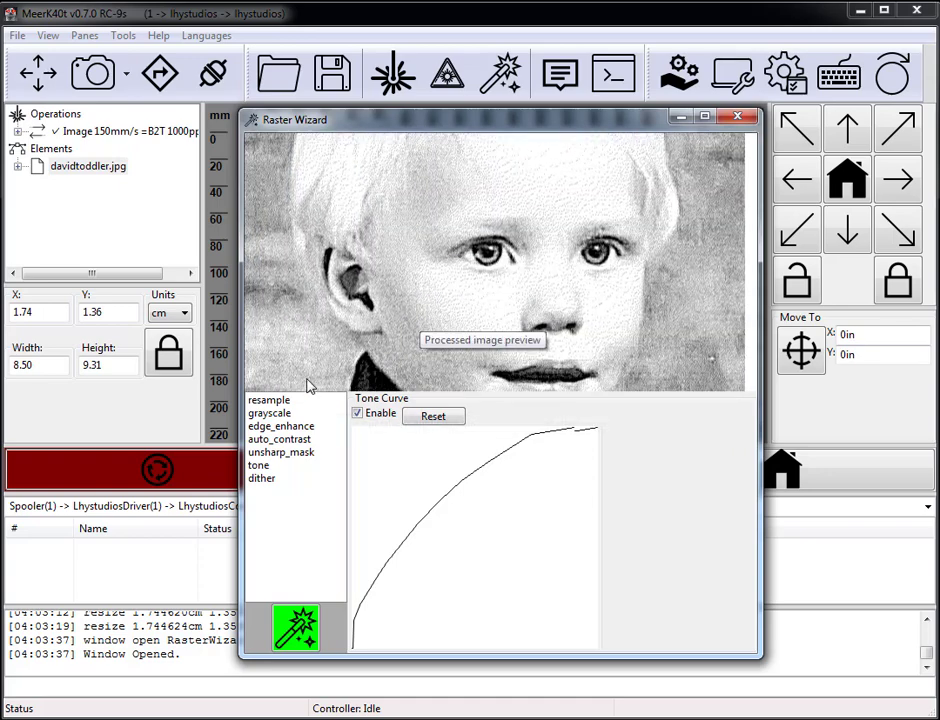
click(280, 401)
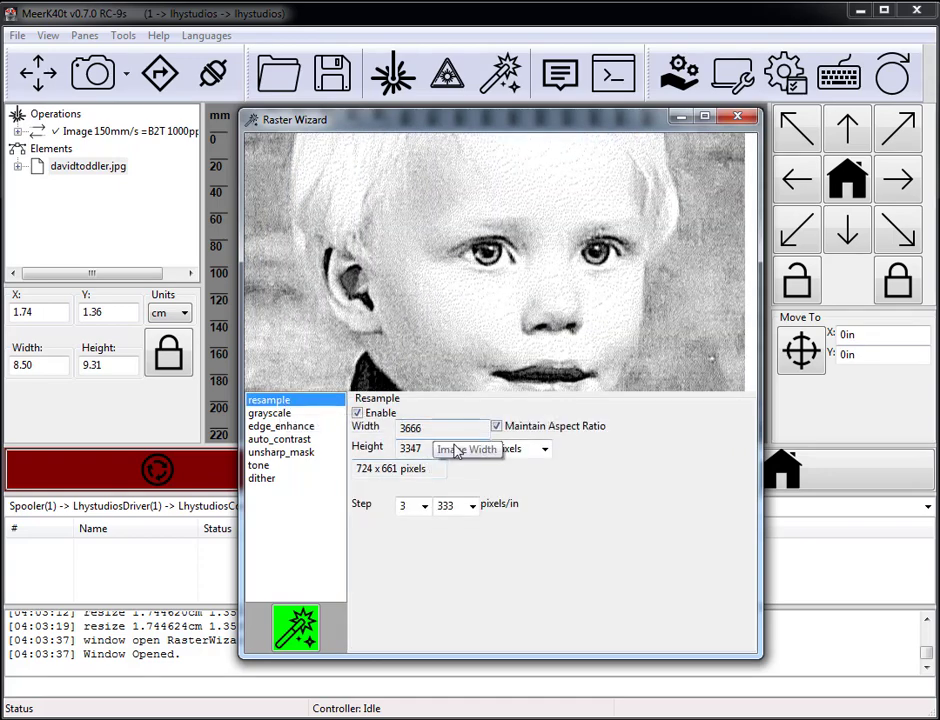
click(424, 507)
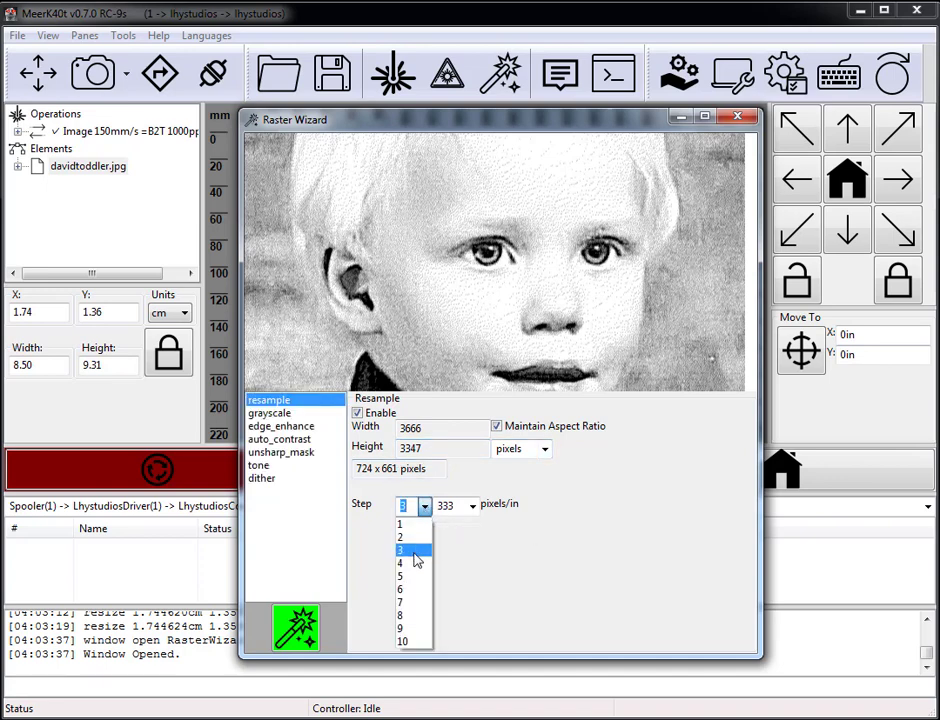
click(411, 540)
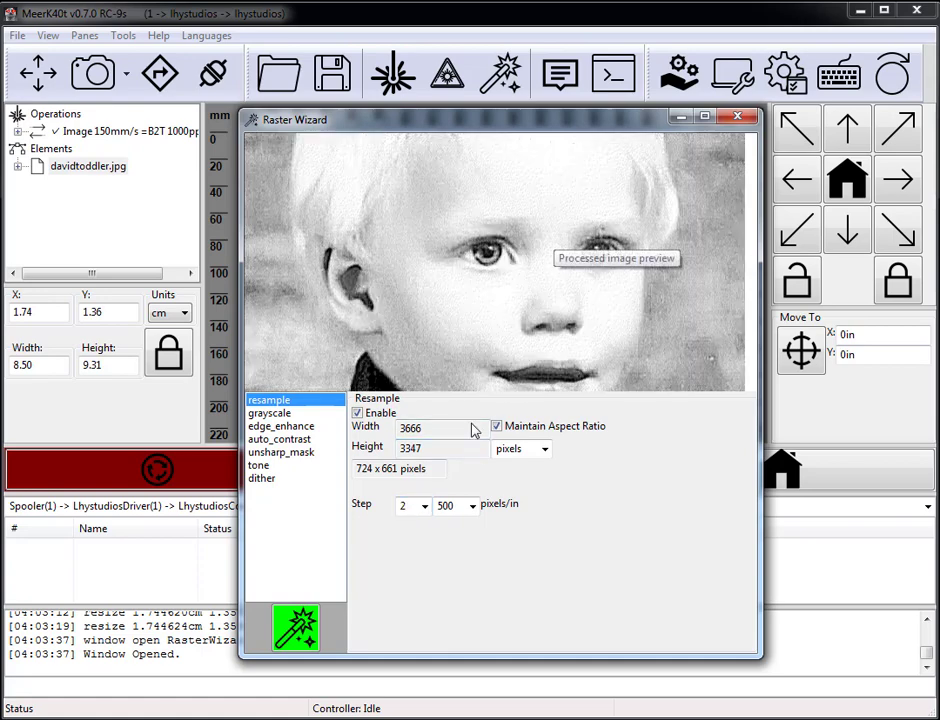
click(426, 508)
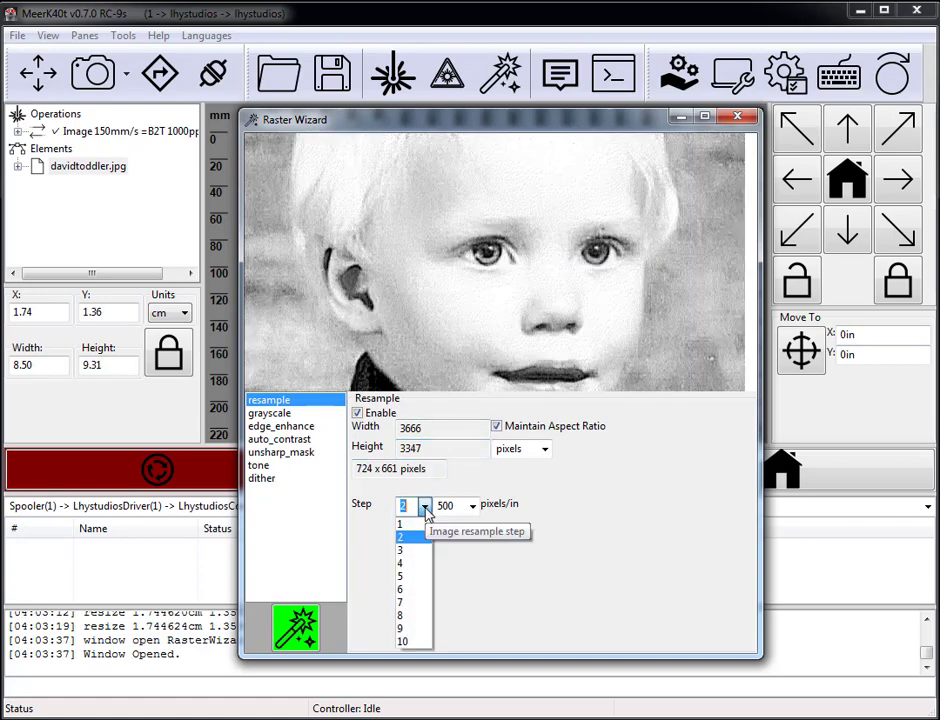
click(408, 602)
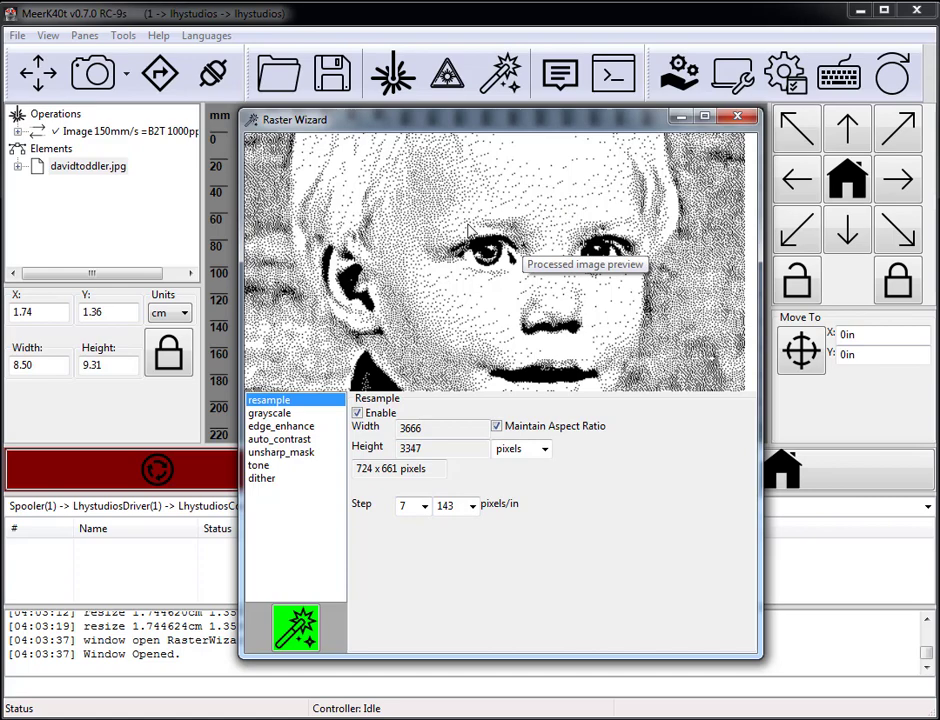
scroll(466, 240, down, 3)
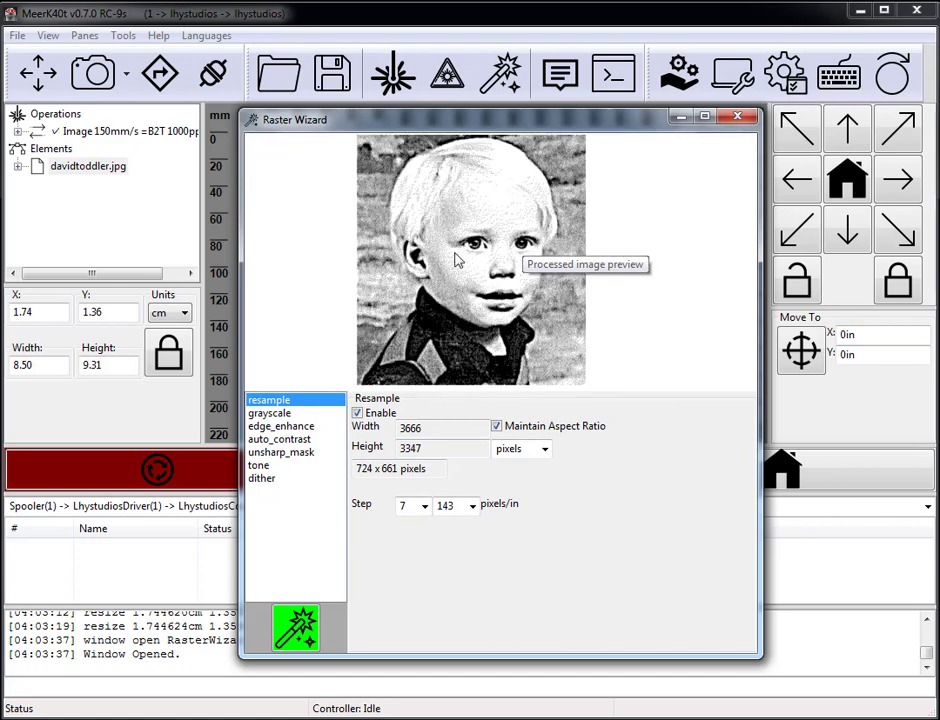
click(424, 506)
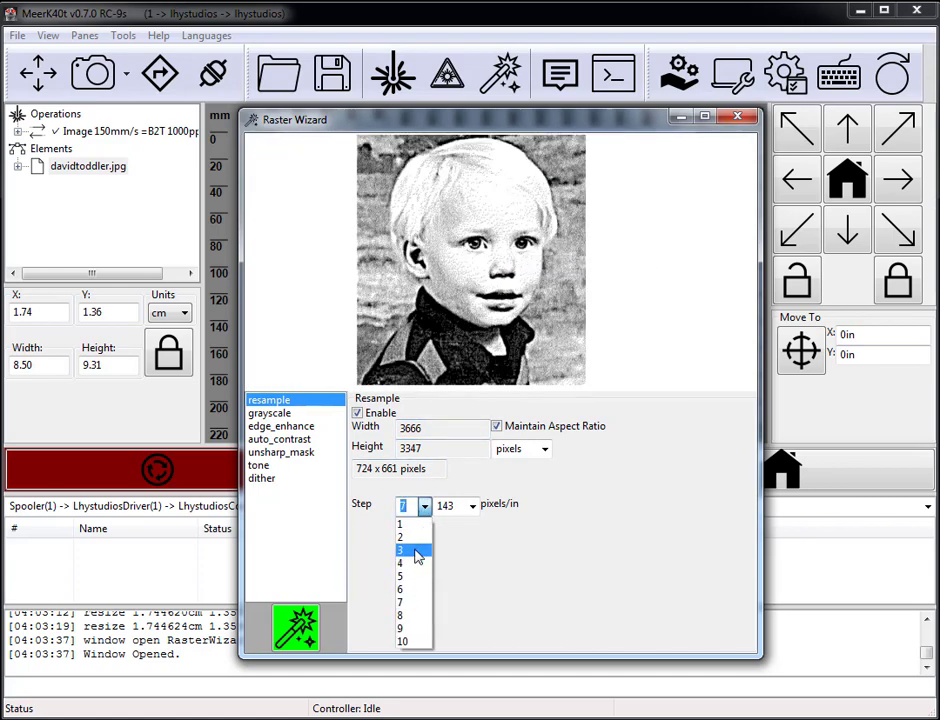
click(418, 552)
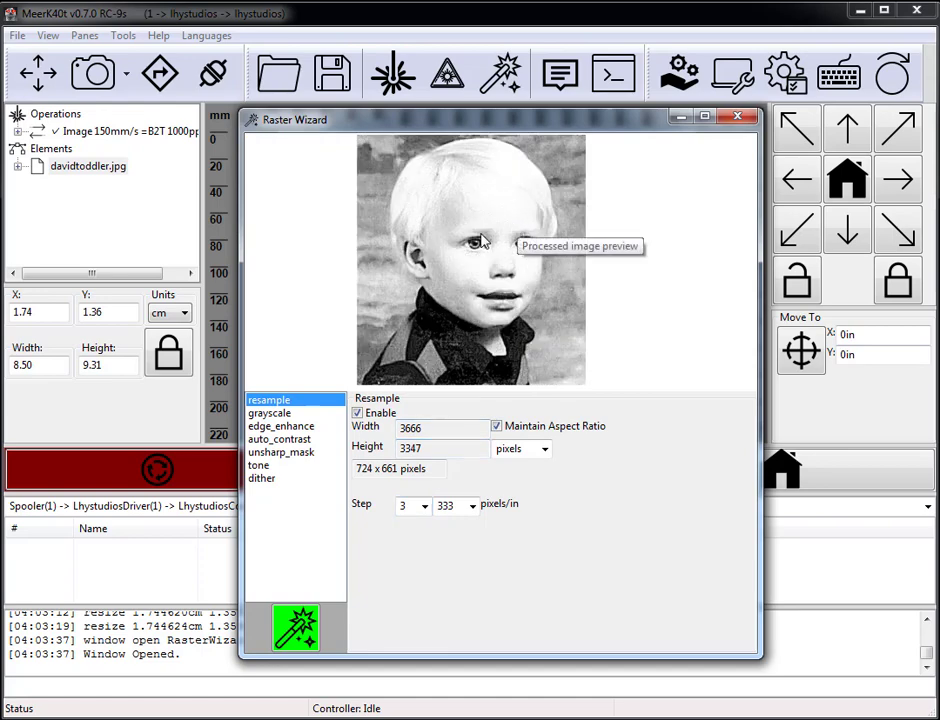
Step: Check the processed preview around the eyes and face, and apply the Gravy raster script to the photo
scroll(482, 240, up, 6)
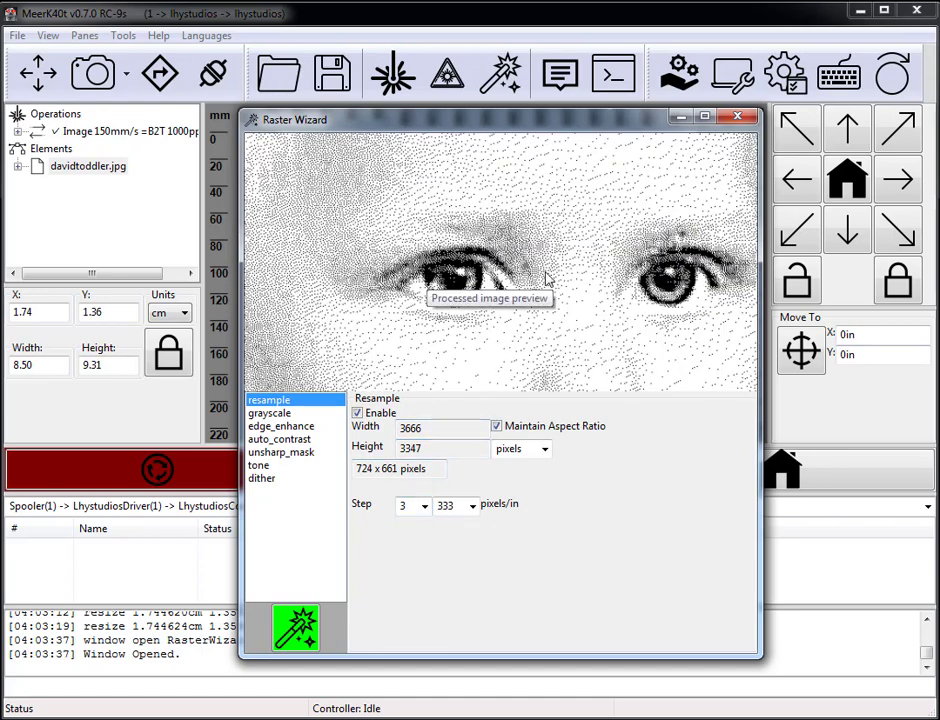
scroll(510, 222, down, 5)
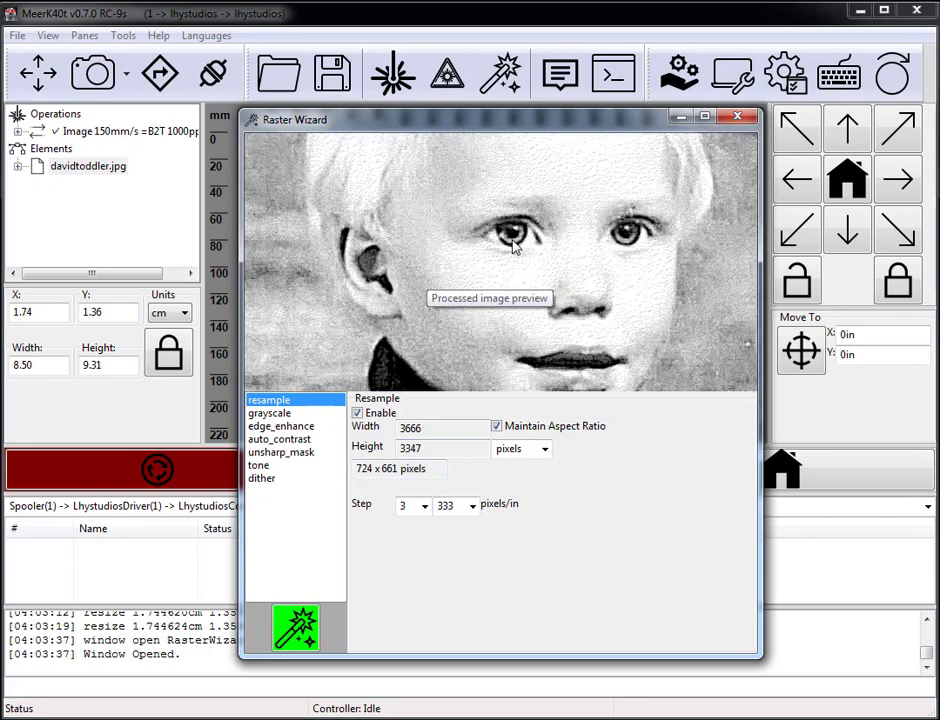
scroll(516, 250, down, 2)
drag(577, 251, 533, 234)
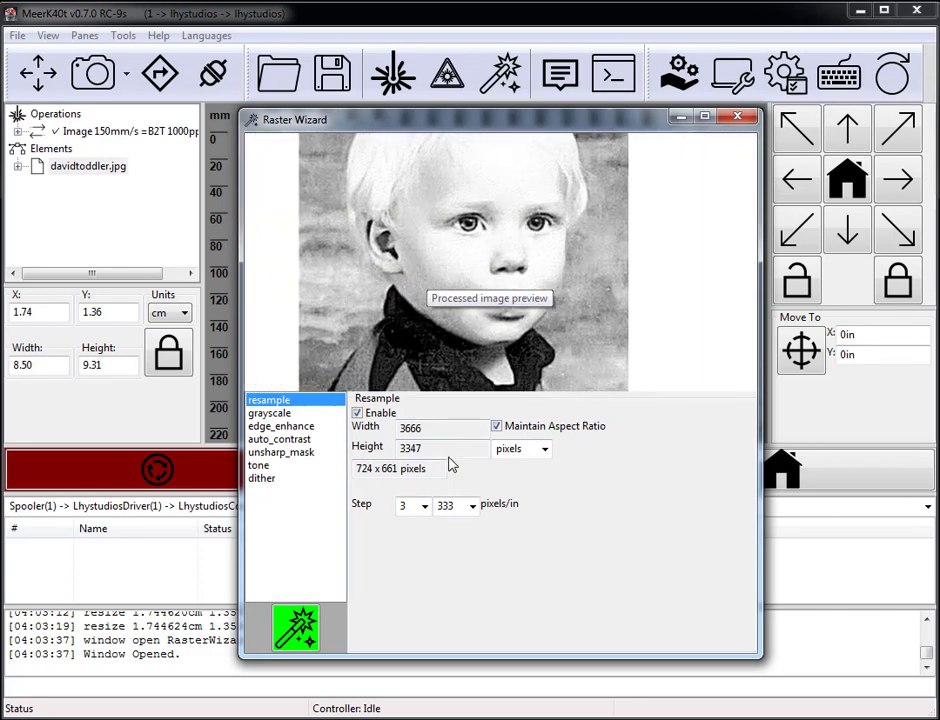
click(302, 625)
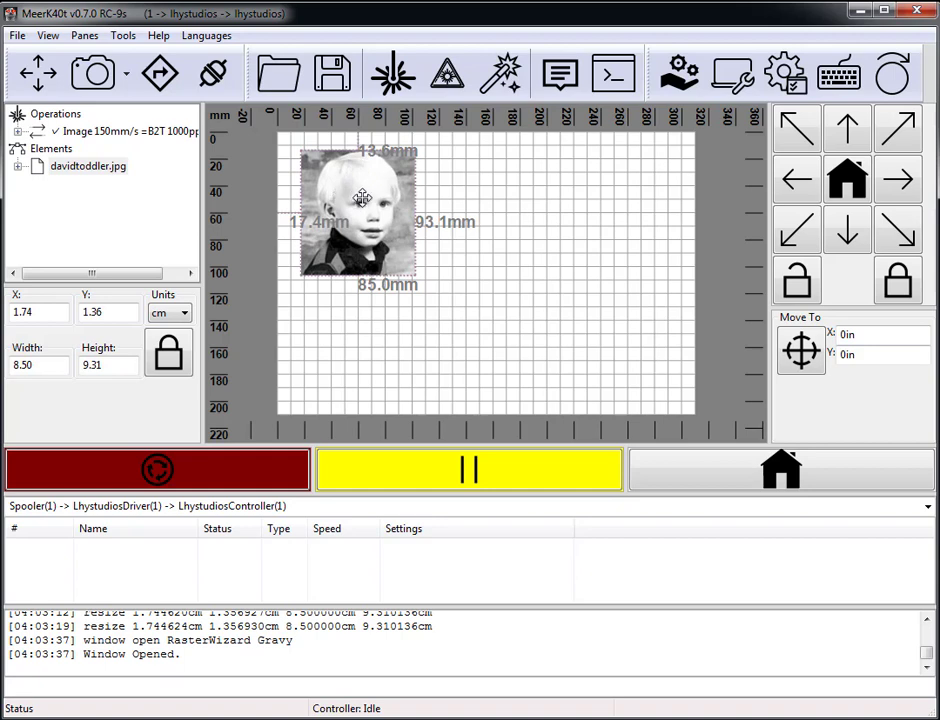
Step: Look over the image commands available for the processed photo
right_click(361, 198)
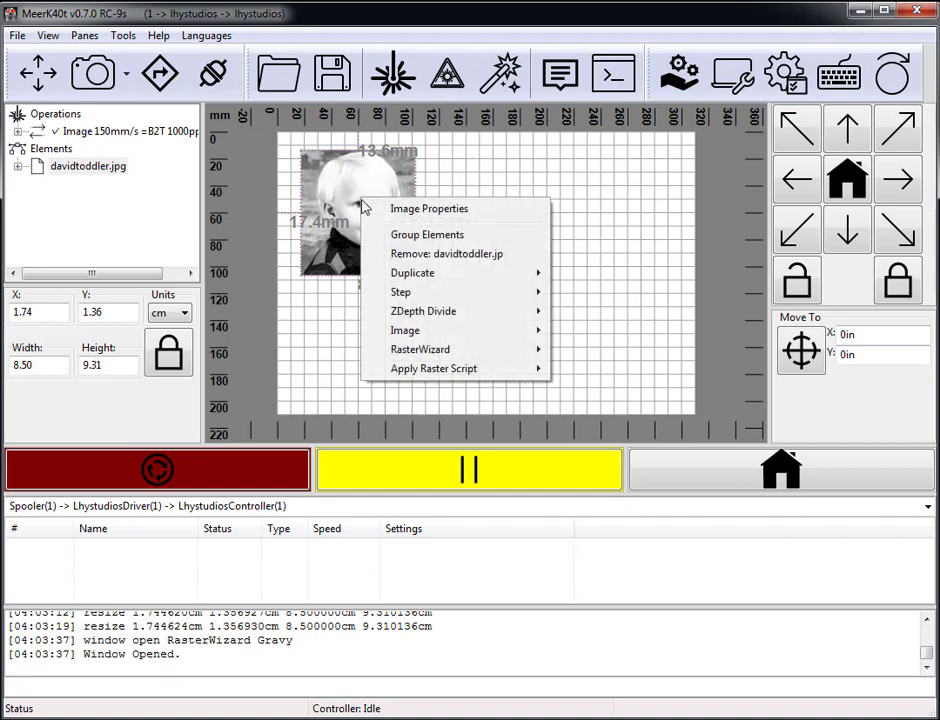
mouse_move(431, 333)
click(242, 182)
Step: Import a second copy of davidtoddler.jpg and place it beside the processed photo at about X 12.54, Y 1.23 cm
drag(428, 250, 415, 246)
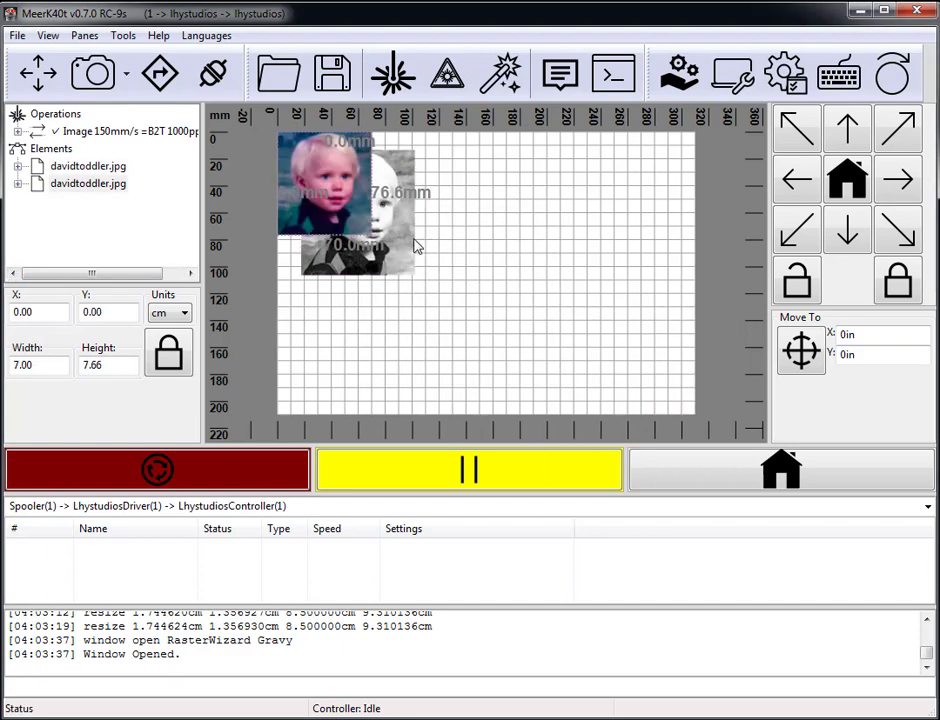
drag(307, 150, 471, 183)
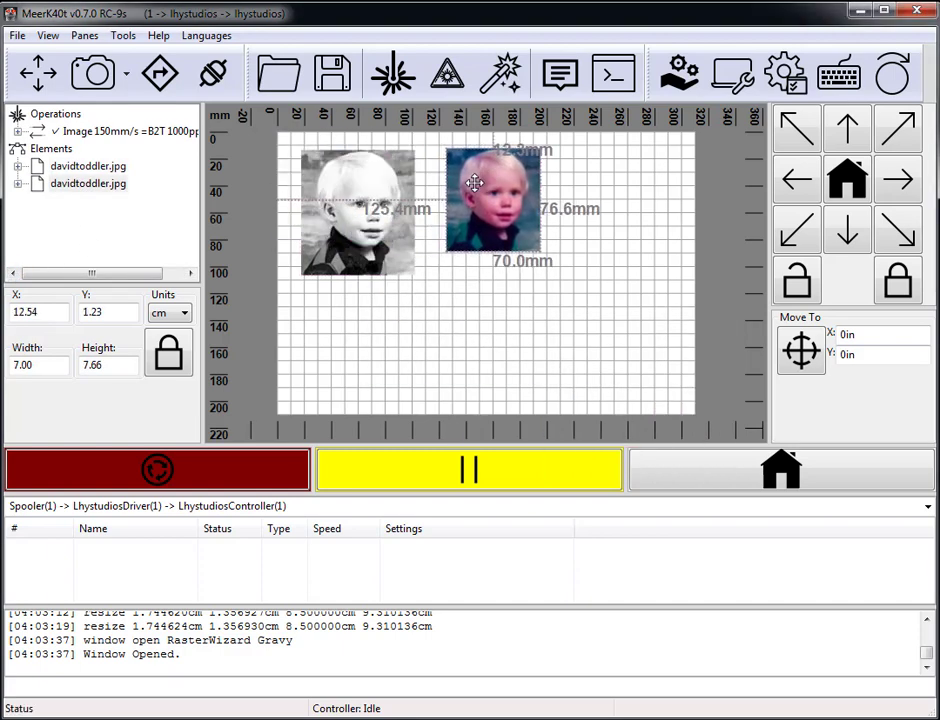
Step: Compare the available commands and the dimensions of the unprocessed color copy with those of the processed photo
right_click(475, 184)
mouse_move(571, 305)
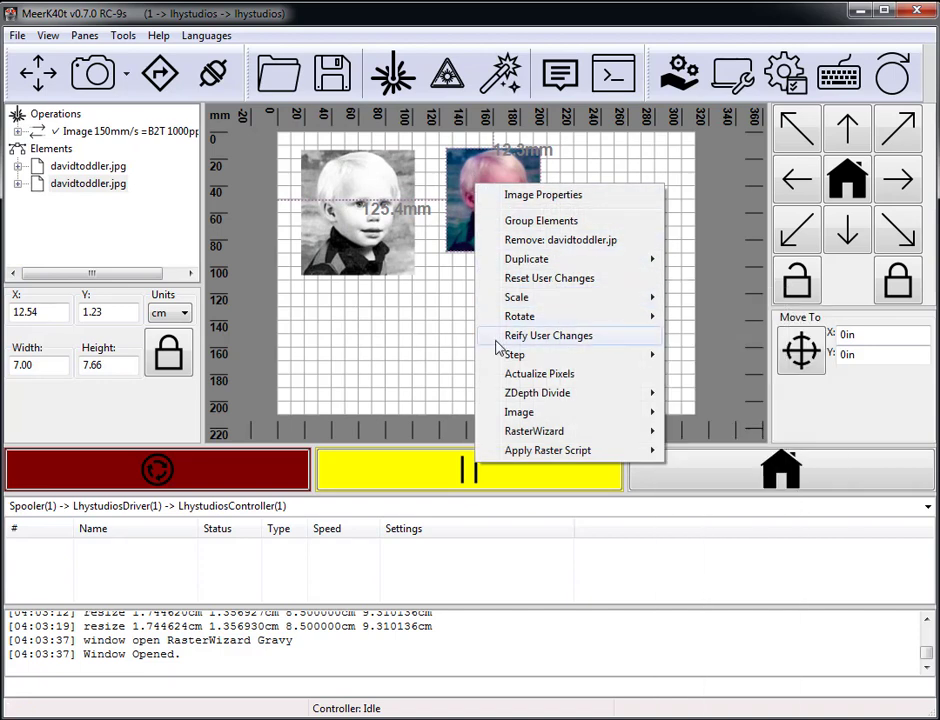
click(443, 280)
click(357, 185)
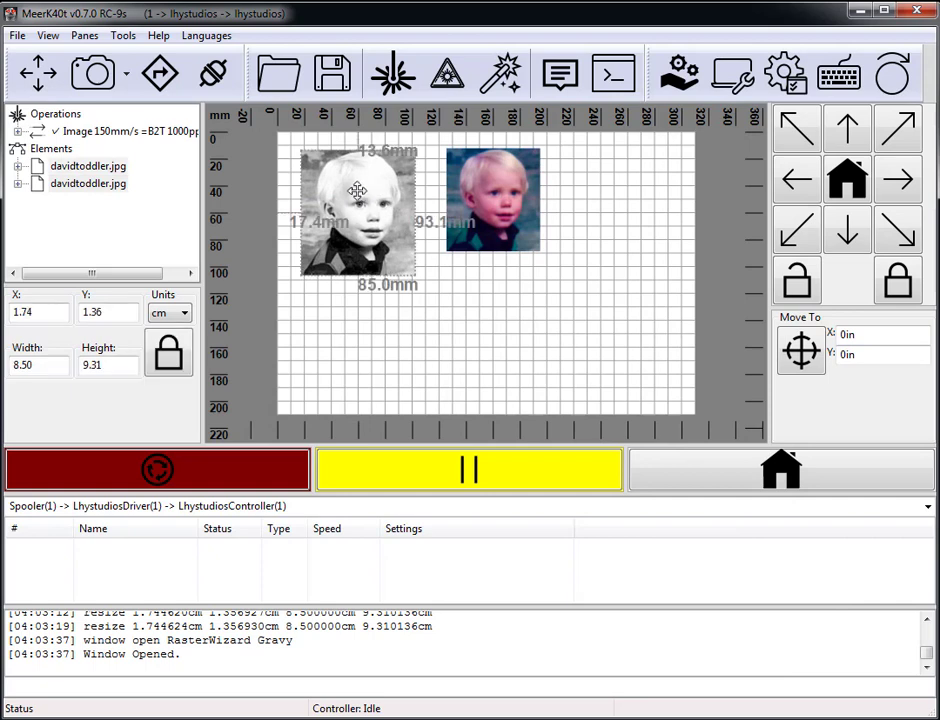
right_click(356, 190)
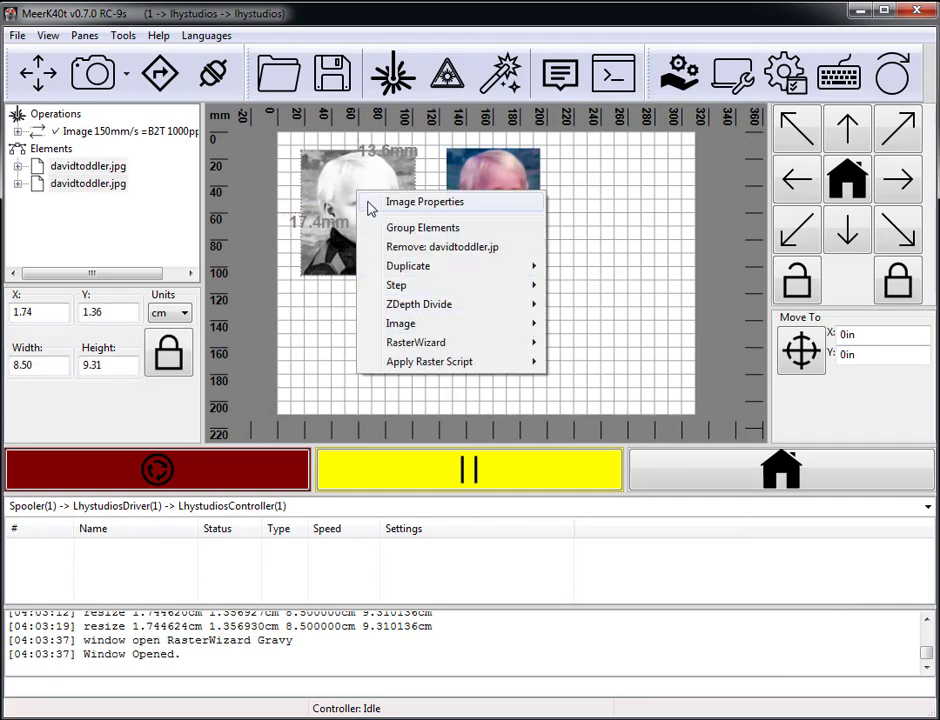
click(330, 177)
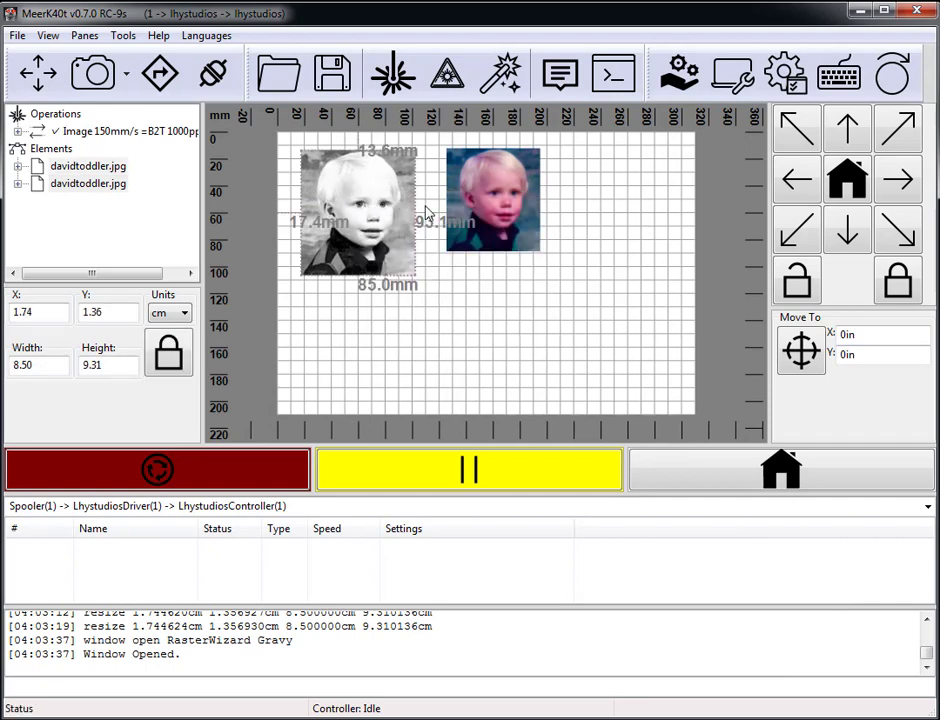
click(478, 181)
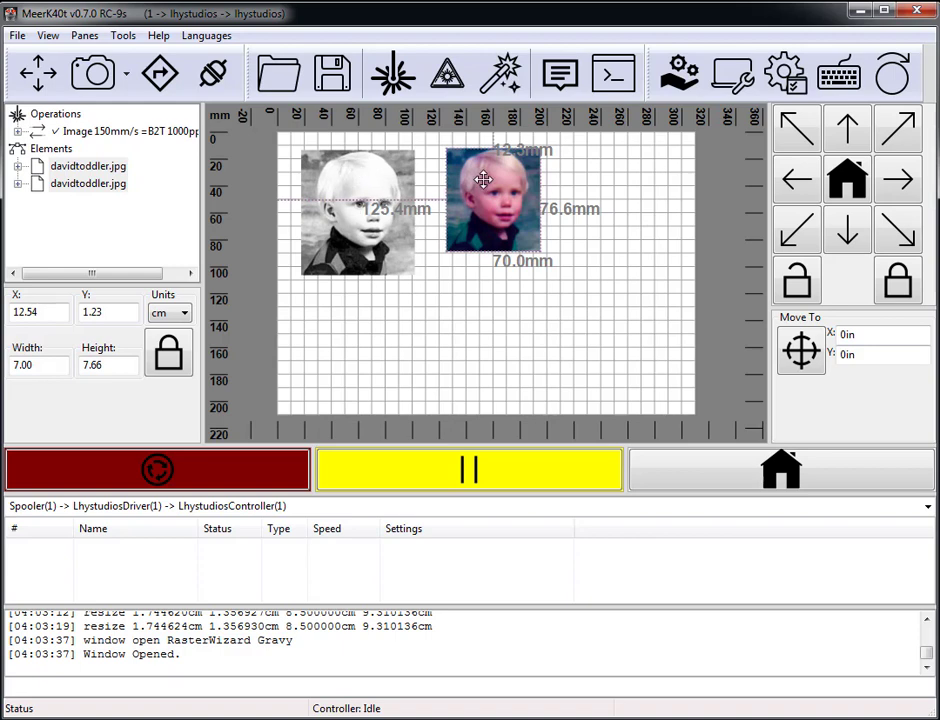
click(357, 200)
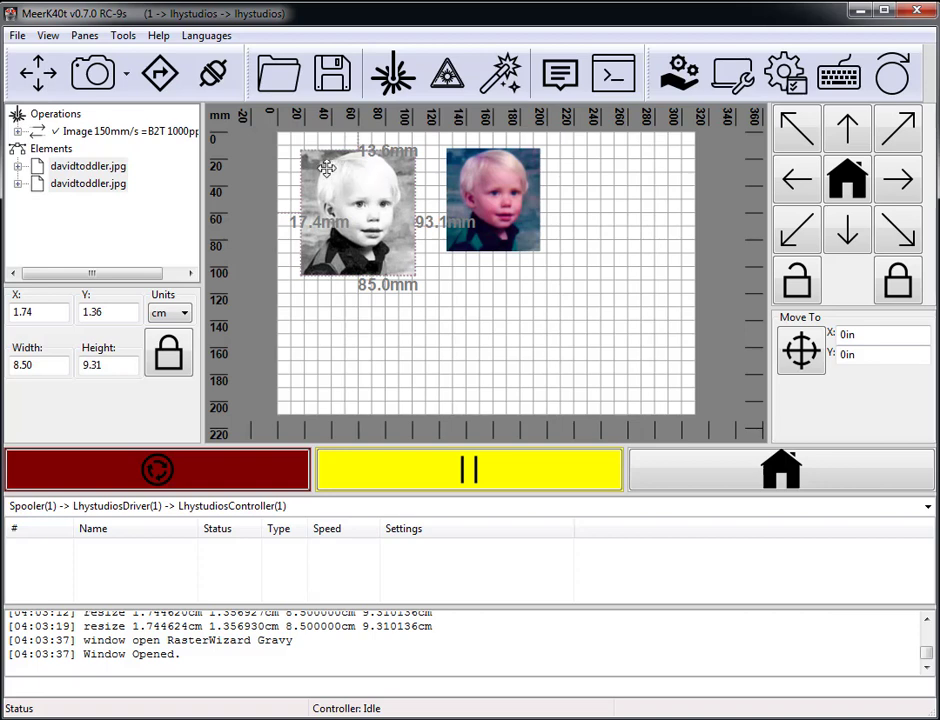
Step: Remove the unprocessed color copy of davidtoddler.jpg from the scene
click(487, 170)
right_click(489, 177)
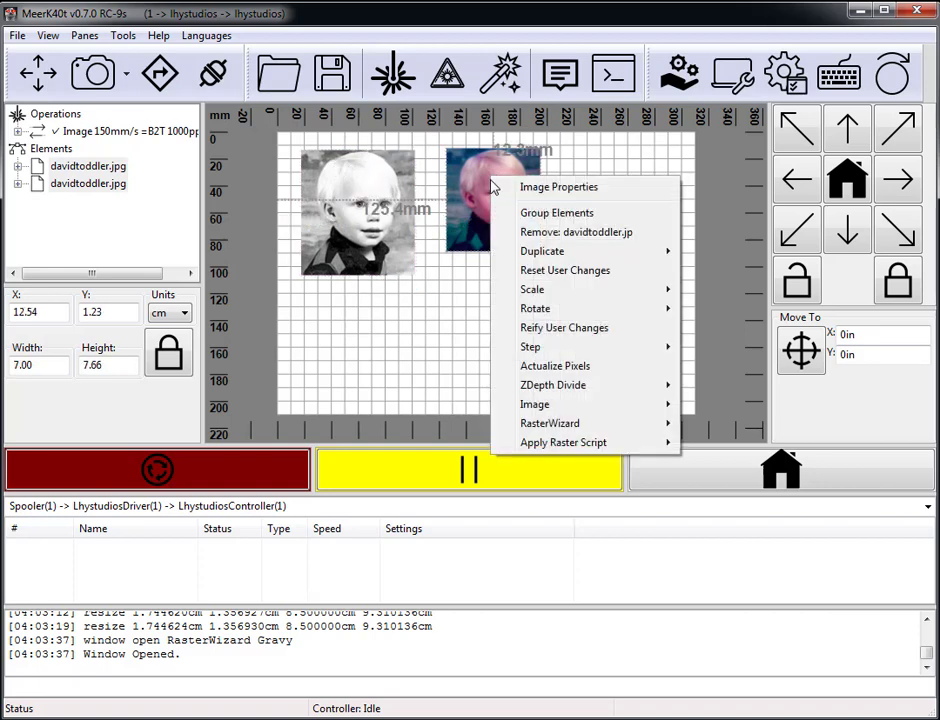
click(550, 233)
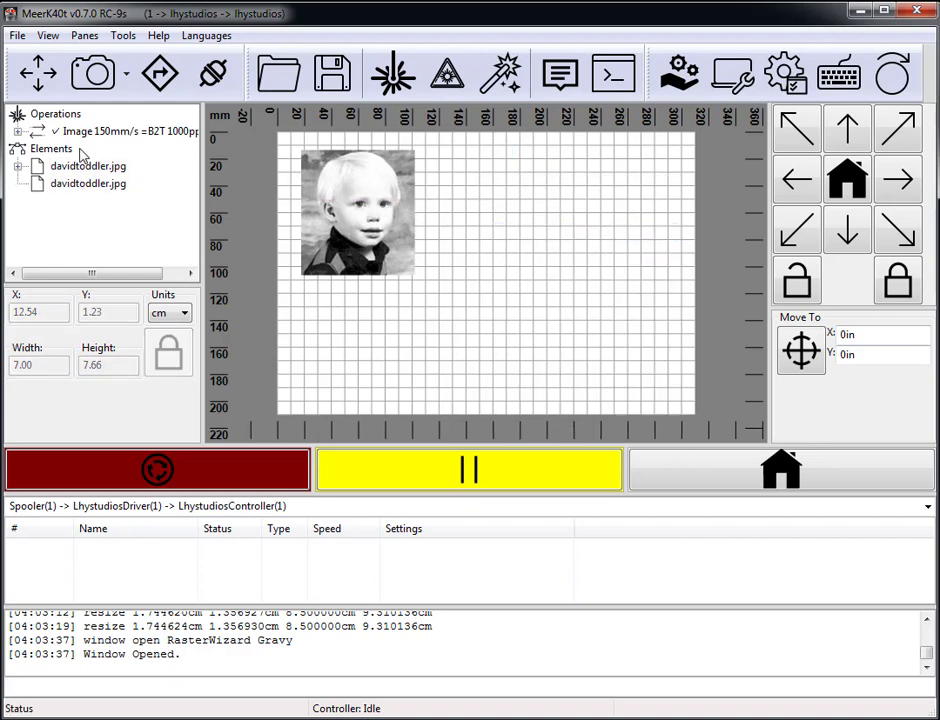
Step: Set the speed of the Image operation containing the processed photo to 250 mm/s
click(17, 131)
click(145, 148)
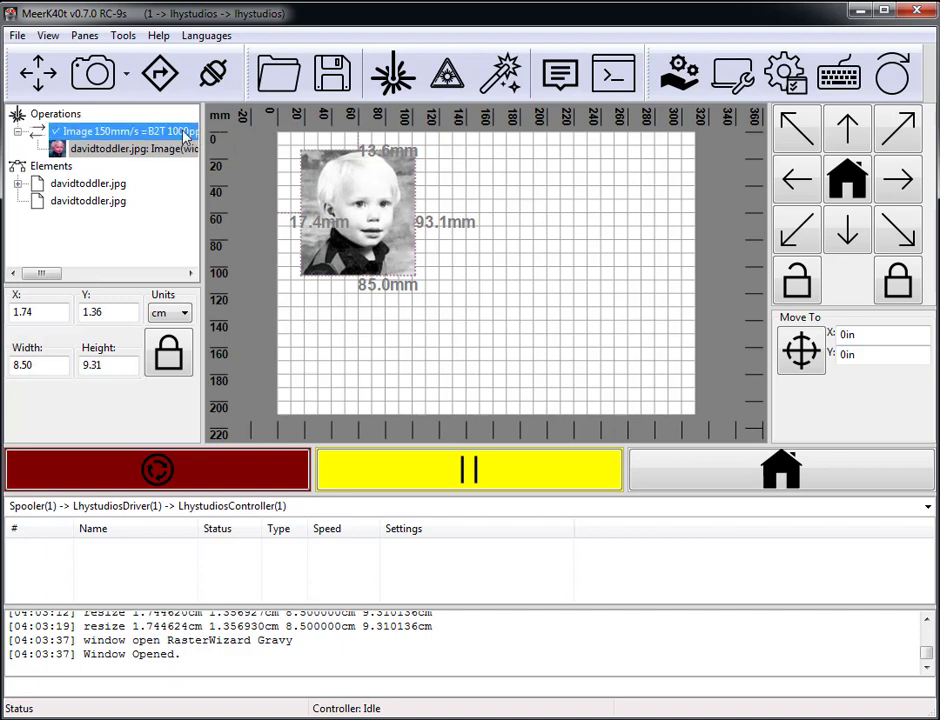
double_click(103, 136)
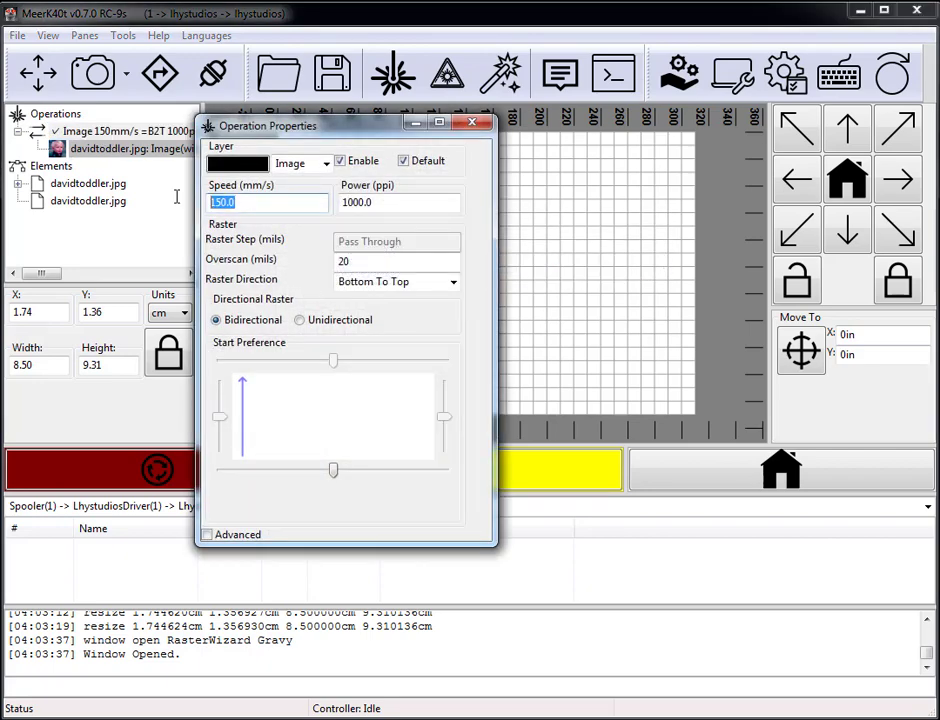
text(250)
click(473, 126)
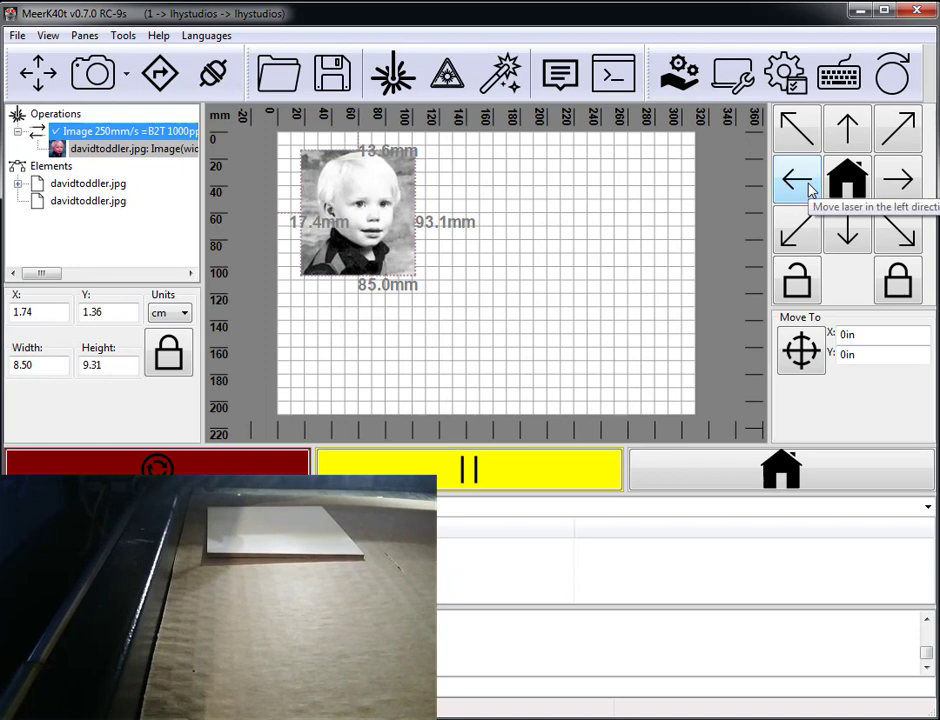
Step: Jog the laser 10 mm to the right and open the Navigation window, placing it clear of most of the photo
click(905, 188)
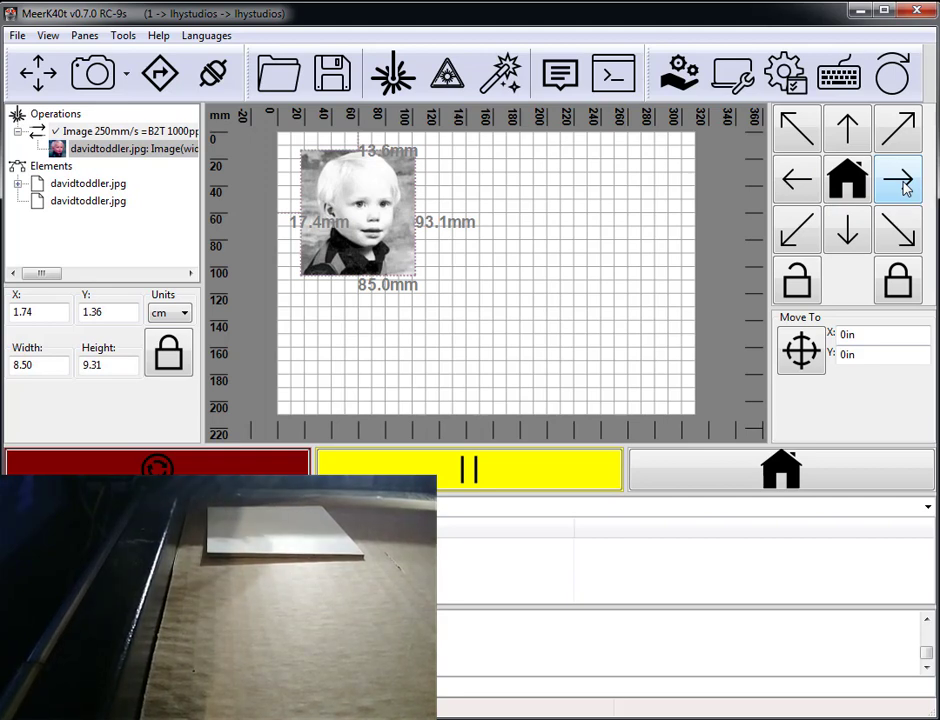
click(133, 37)
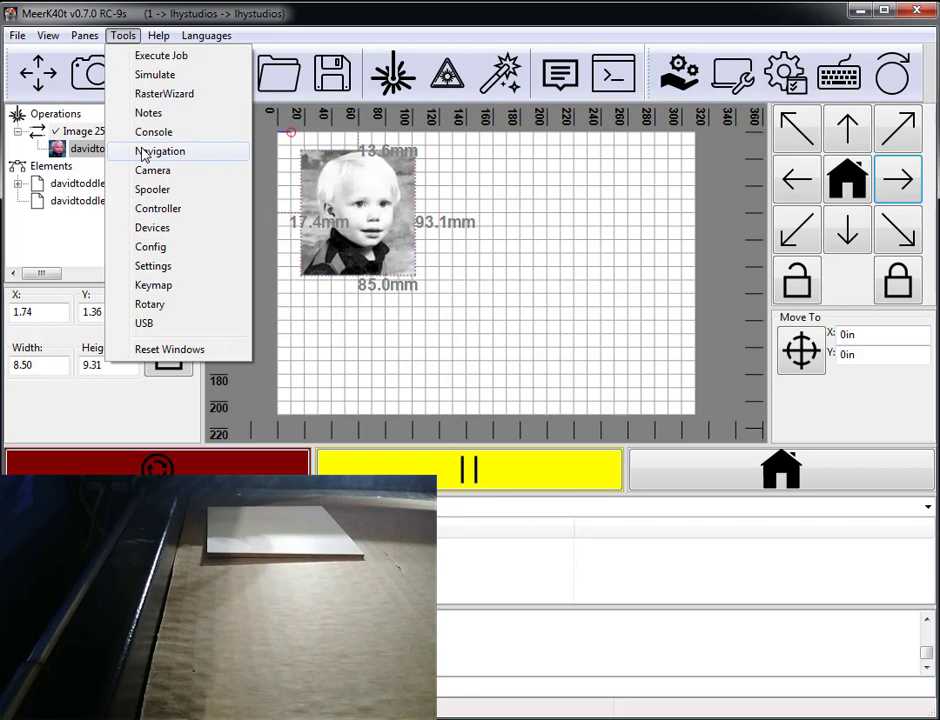
click(155, 151)
drag(150, 100, 719, 285)
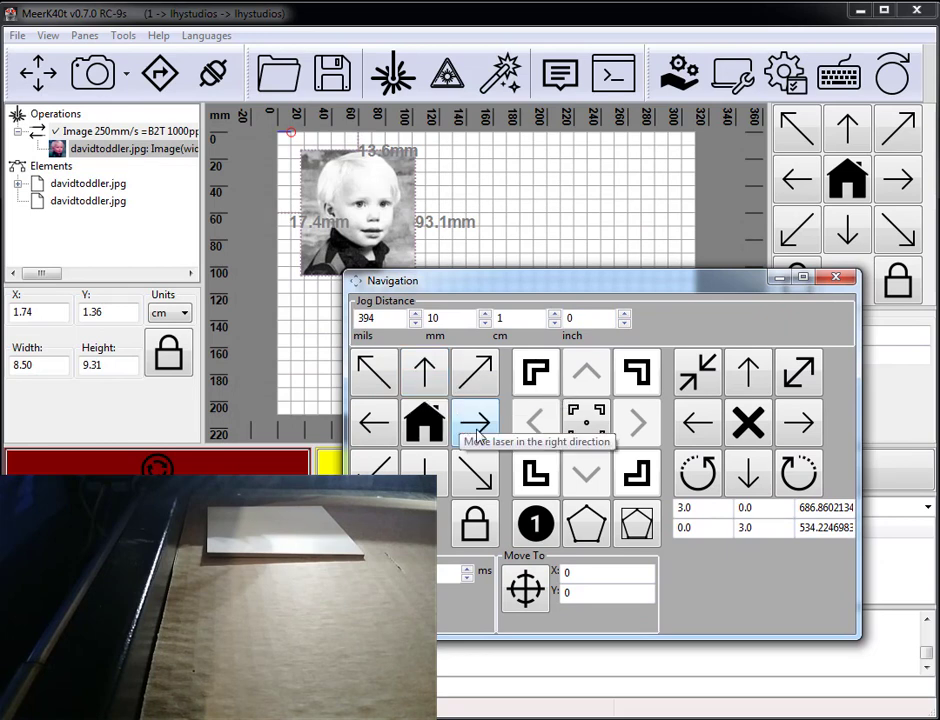
Step: Jog the laser right to X 1182 mils, down to Y 788 mils, and back 10 mm to the left
click(477, 428)
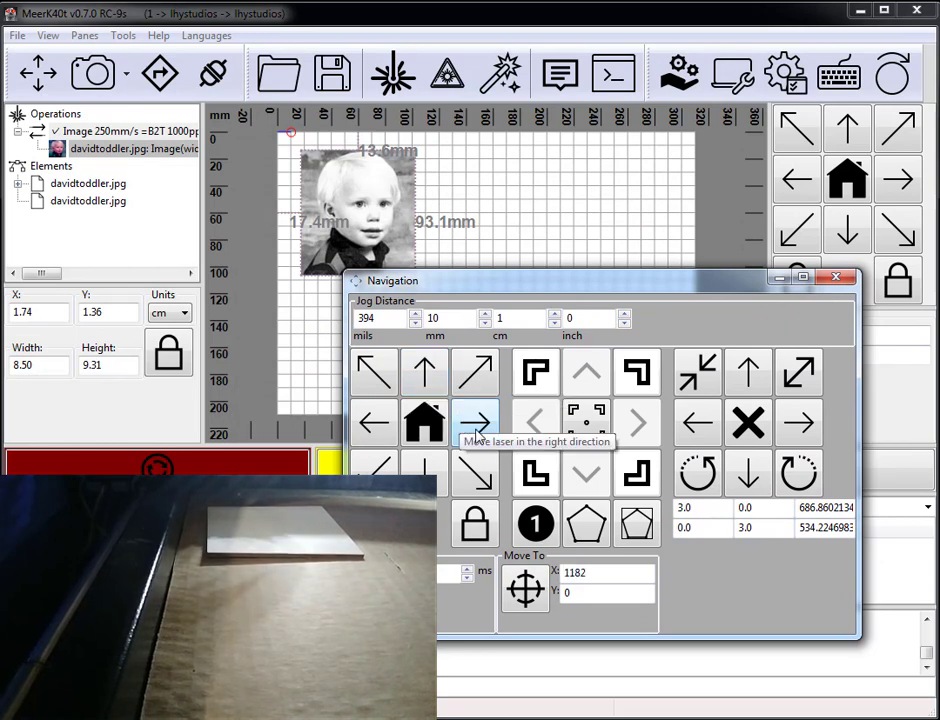
click(424, 472)
click(424, 472)
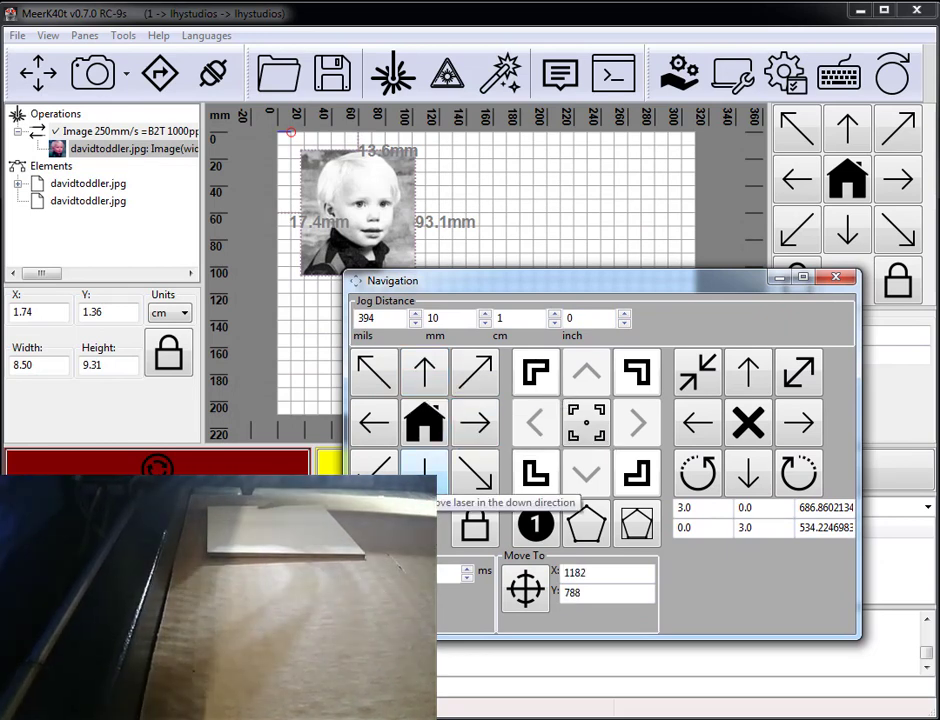
click(375, 435)
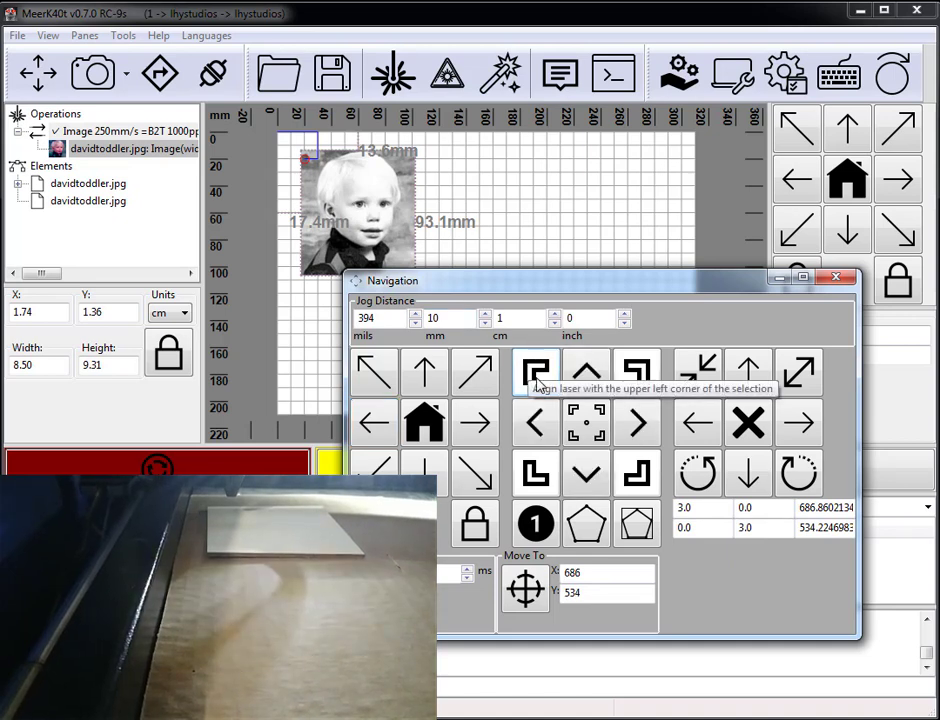
Step: Align the laser with the photo's upper-left, lower-left and upper-right corners to position the workpiece, ending at the upper-left corner, and close Navigation
click(538, 383)
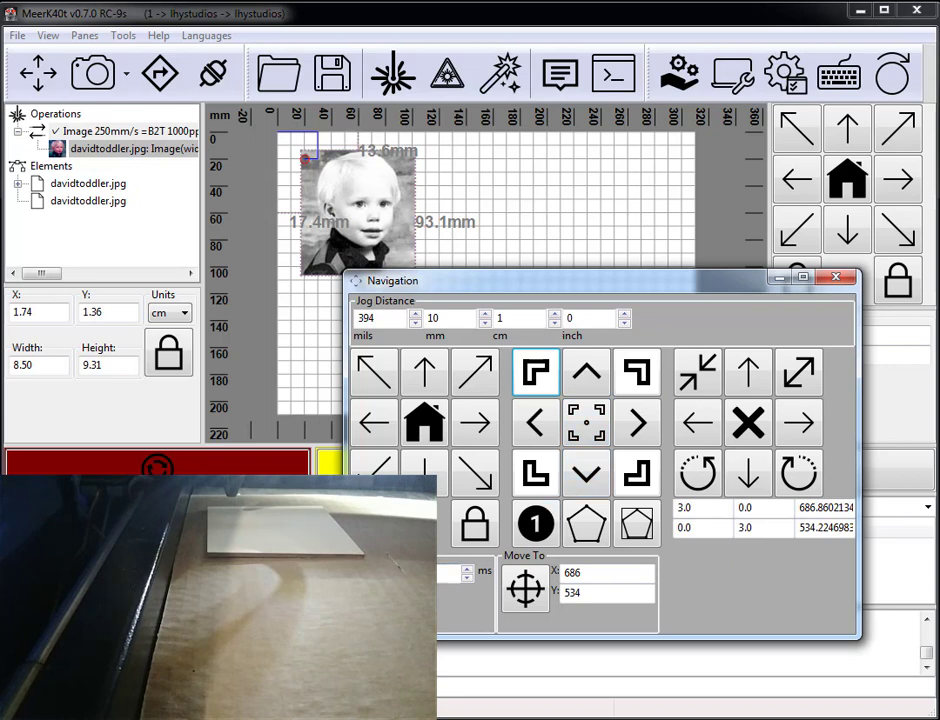
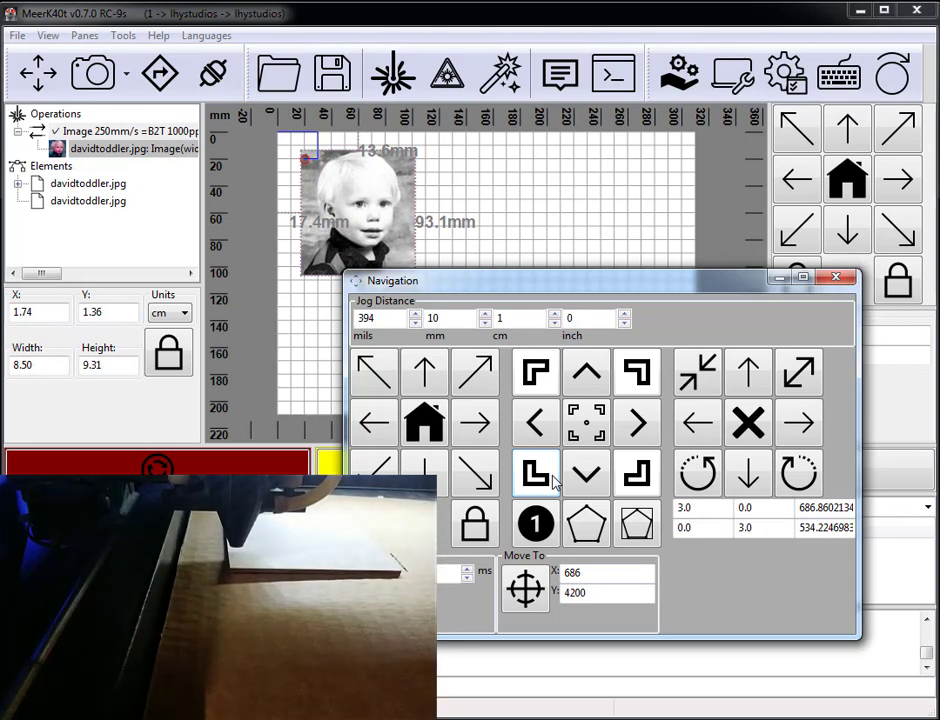
click(539, 376)
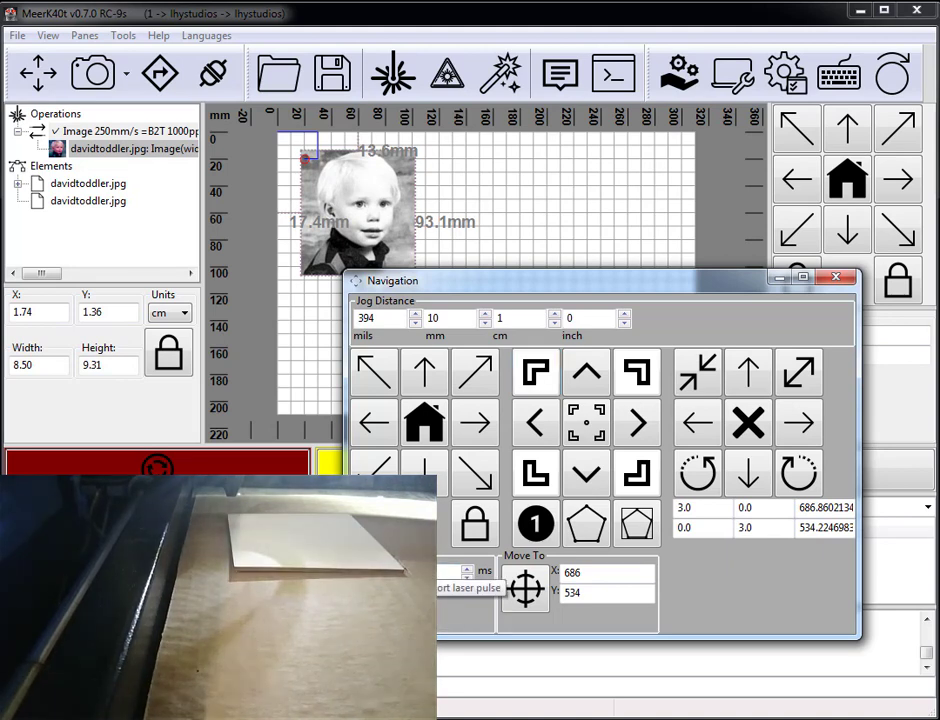
click(648, 372)
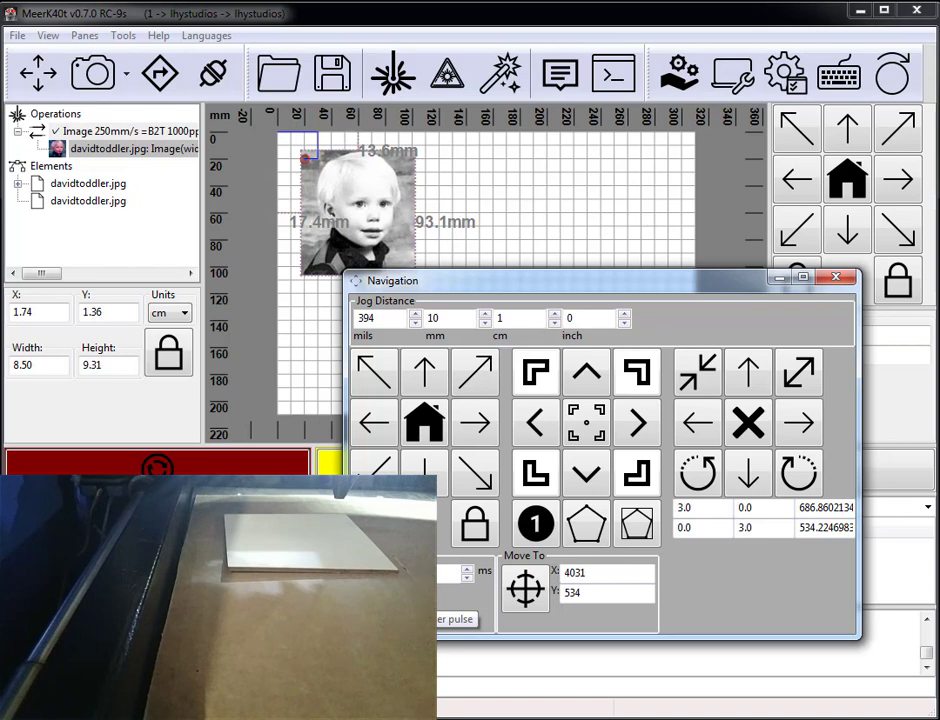
click(538, 373)
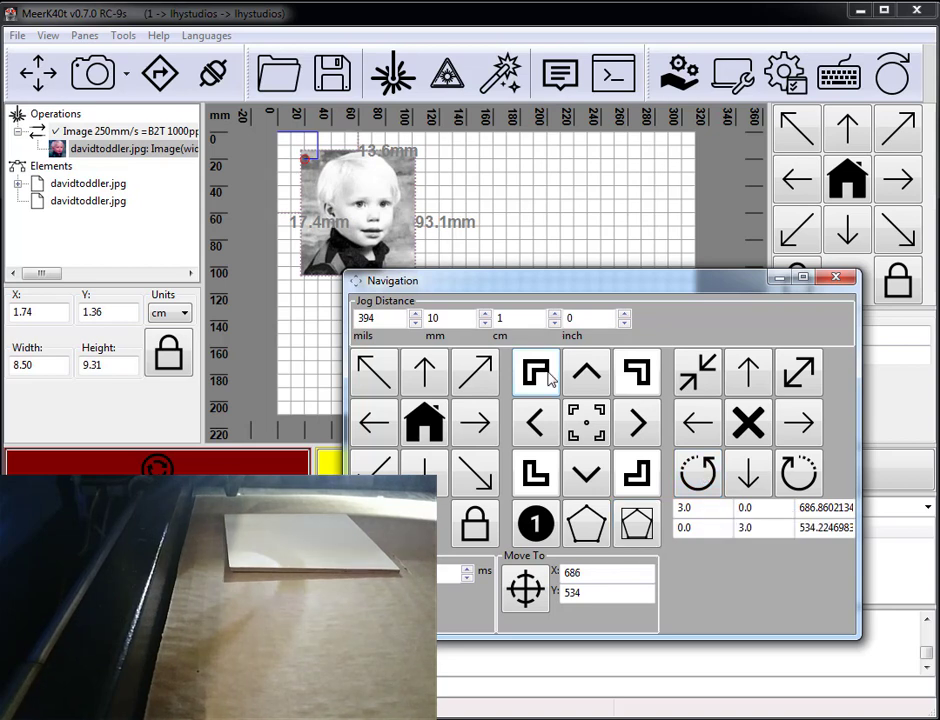
click(837, 280)
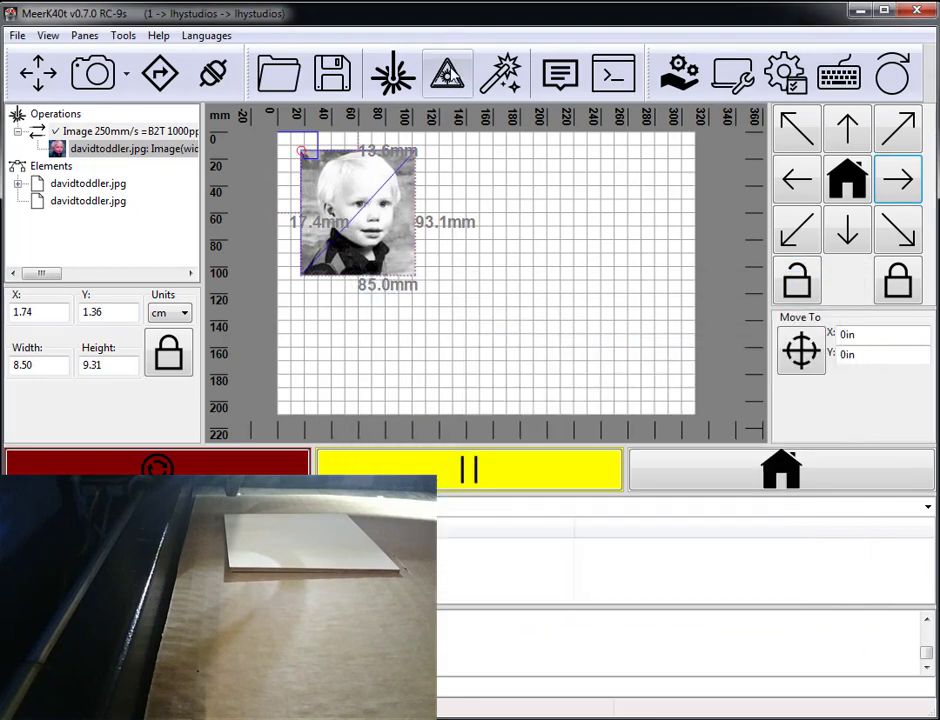
Step: Simulate the photo engraving job, check its total time estimate, and send it to the laser
click(446, 74)
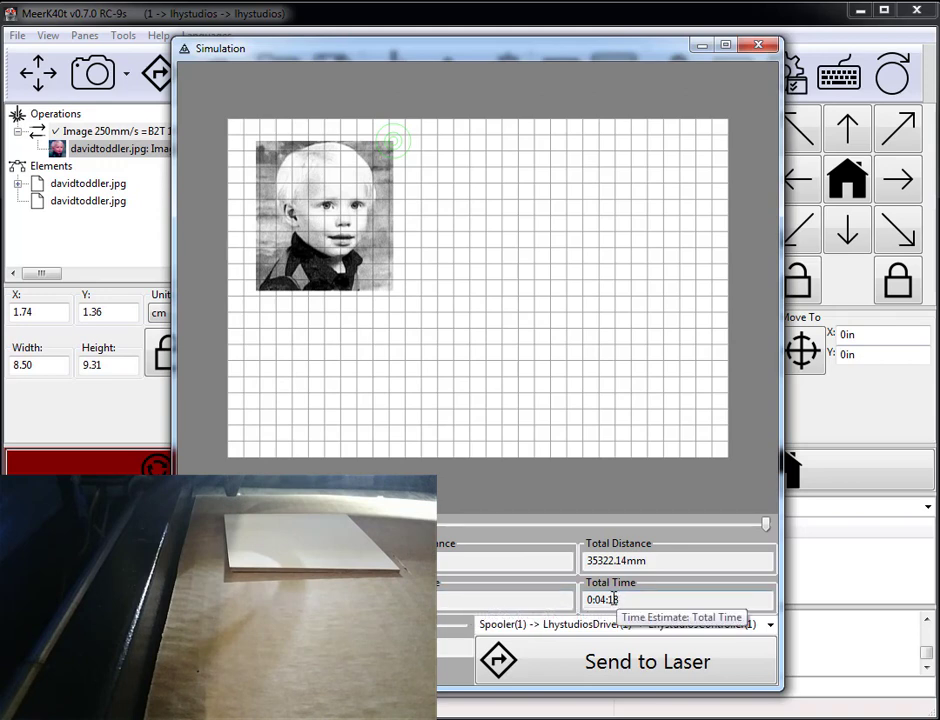
click(607, 664)
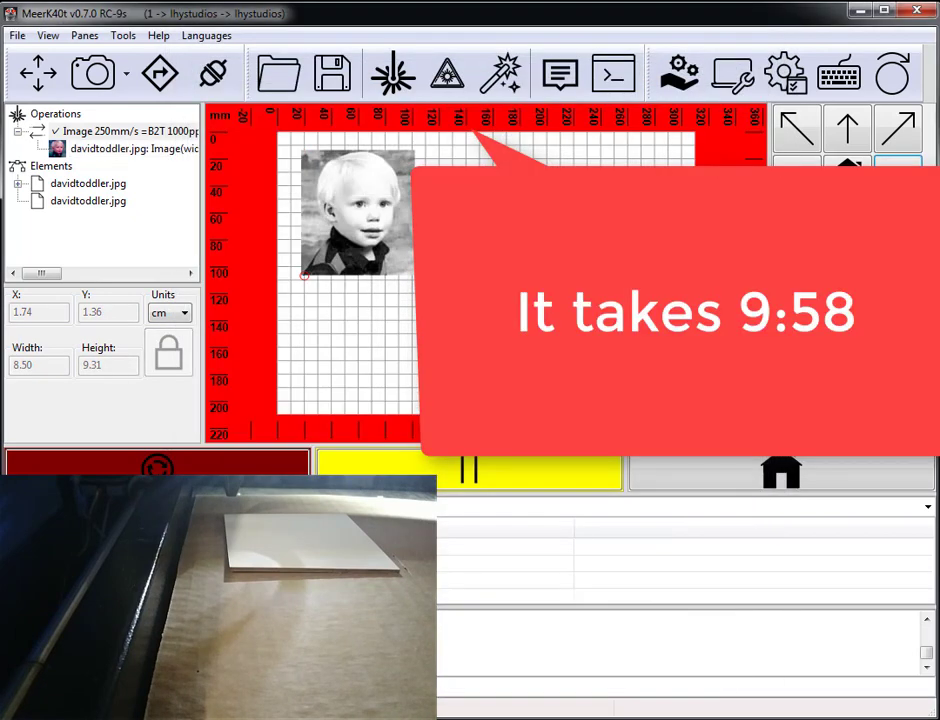